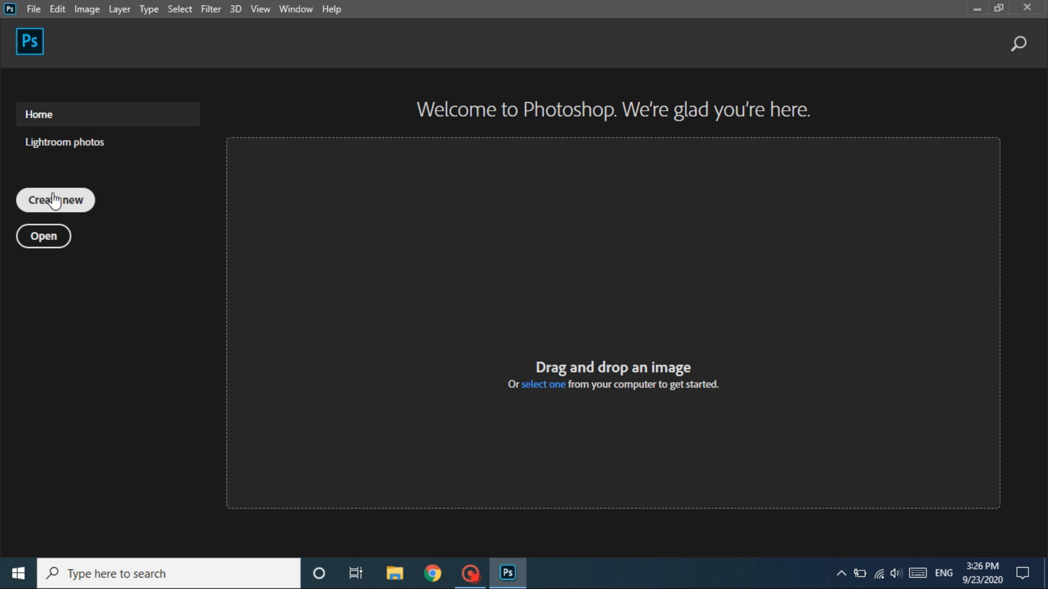
# - Create a new document 600 × 250 pixels at 300 pixels/inch in RGB Color with a white background
pyautogui.click(55, 201)
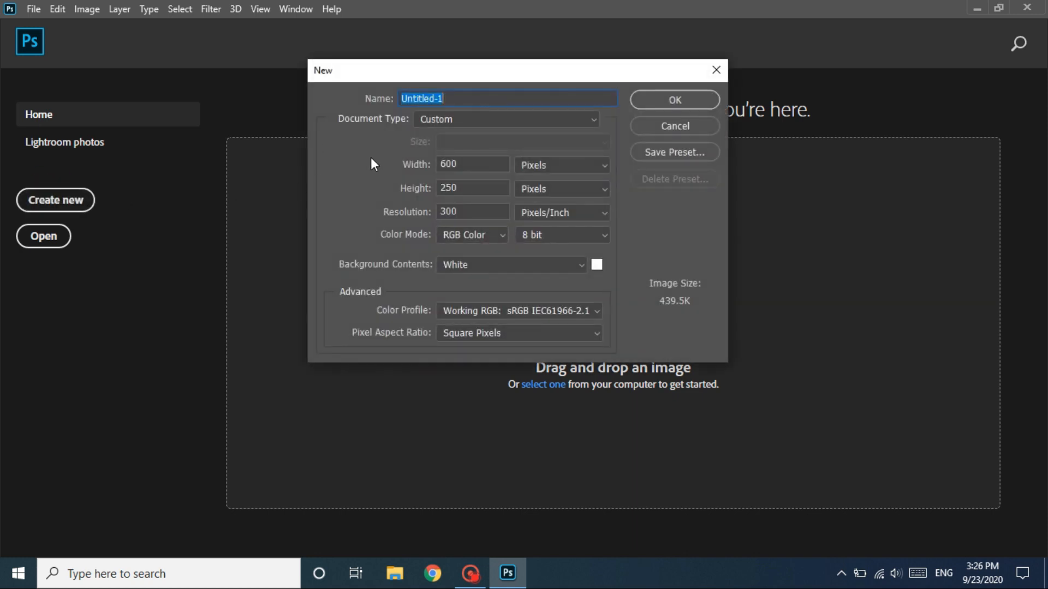
pyautogui.doubleClick(443, 164)
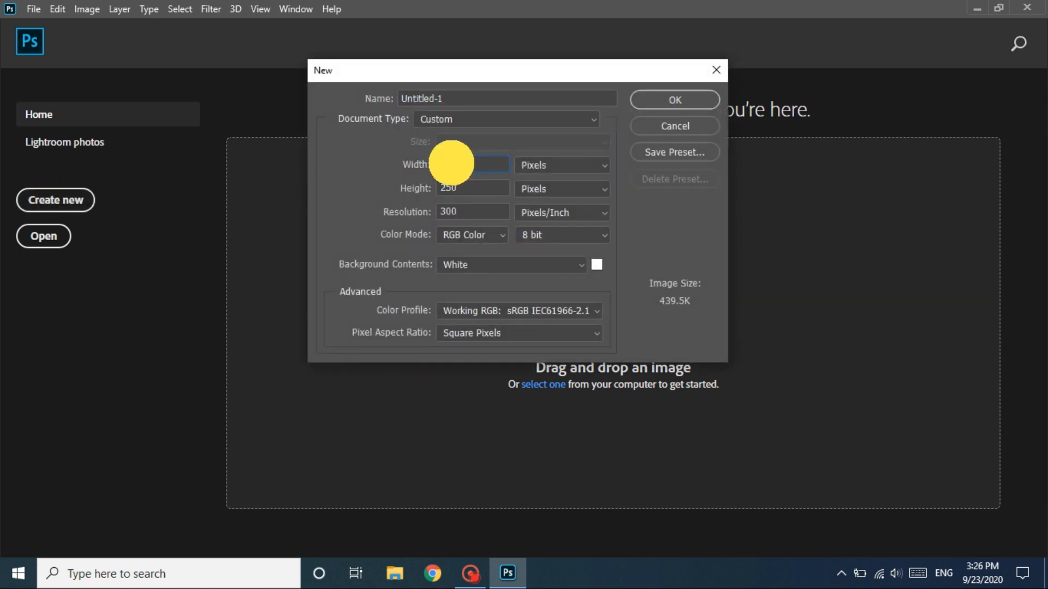
pyautogui.click(602, 173)
pyautogui.click(588, 177)
pyautogui.doubleClick(424, 193)
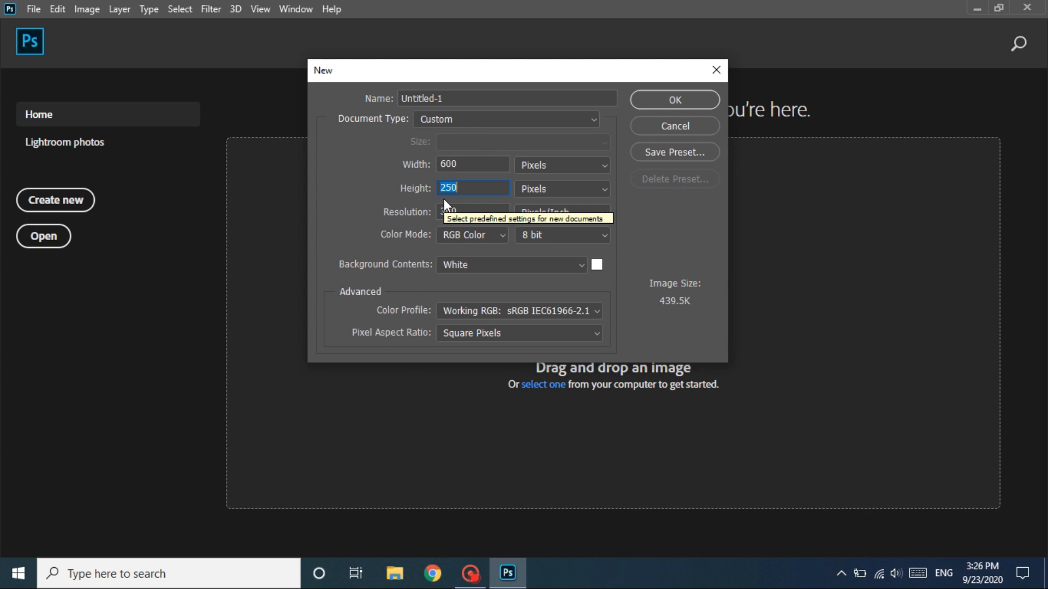
pyautogui.click(663, 99)
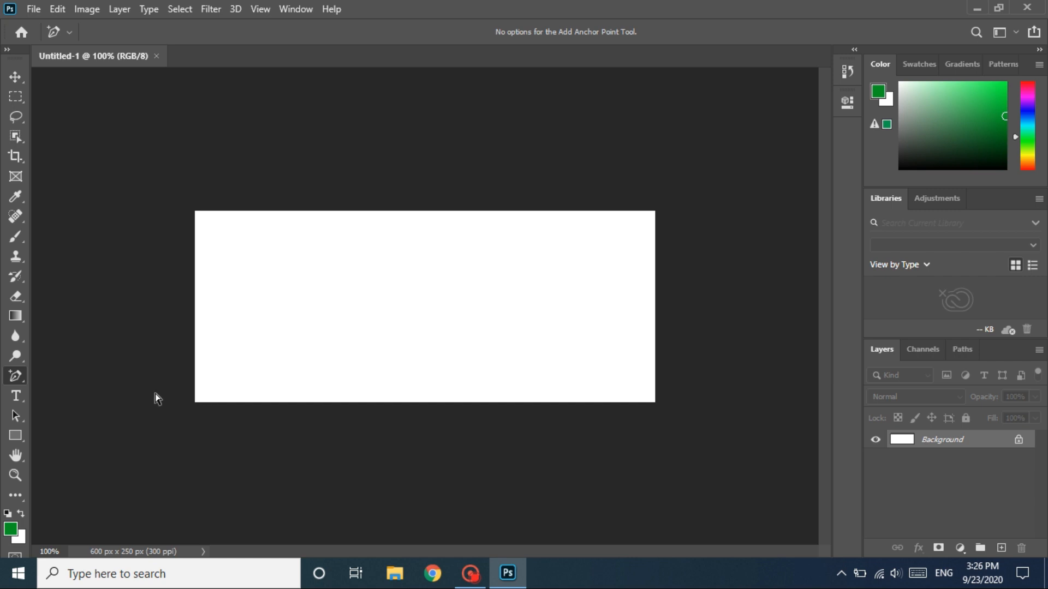
# - Draw a green rectangle shape about 626 × 114 px across the lower part of the canvas, extending past its side edges
pyautogui.click(15, 435)
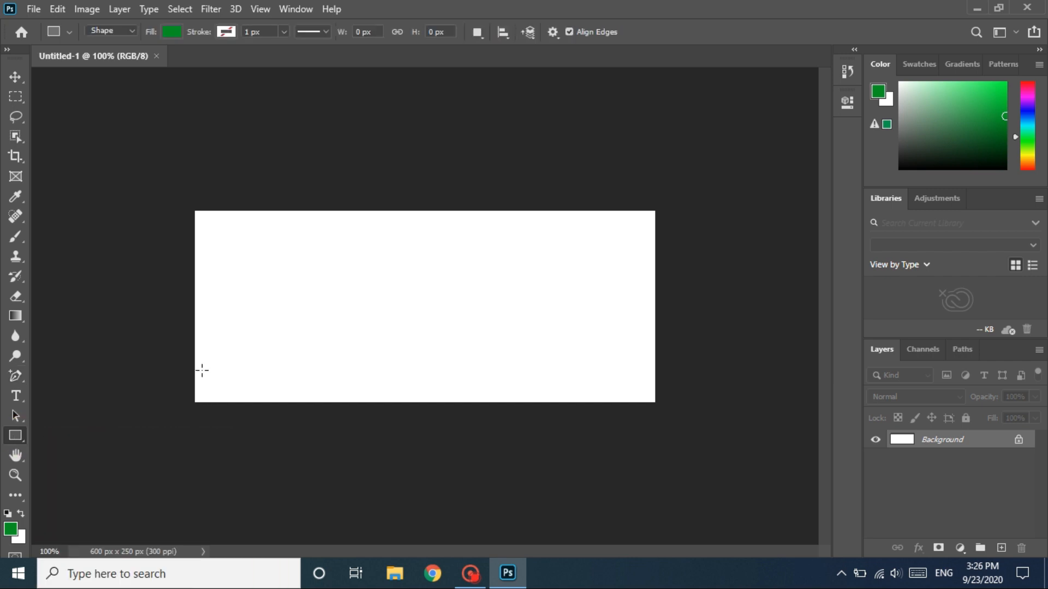
pyautogui.moveTo(182, 321); pyautogui.dragTo(662, 408)
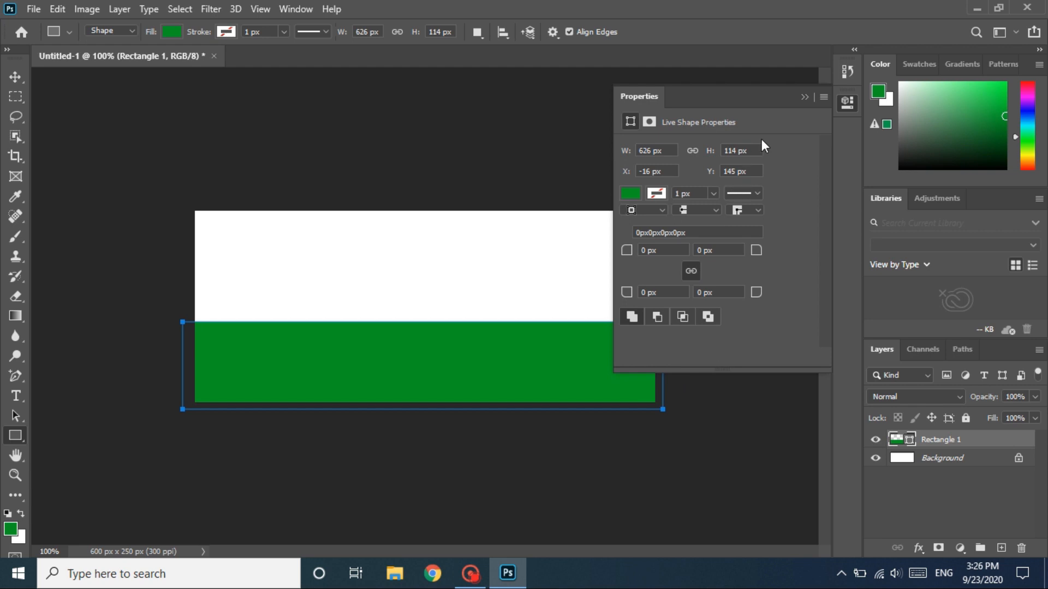
pyautogui.click(805, 98)
# - Change the rectangle's fill color to the slightly darker green 03921e
pyautogui.doubleClick(895, 439)
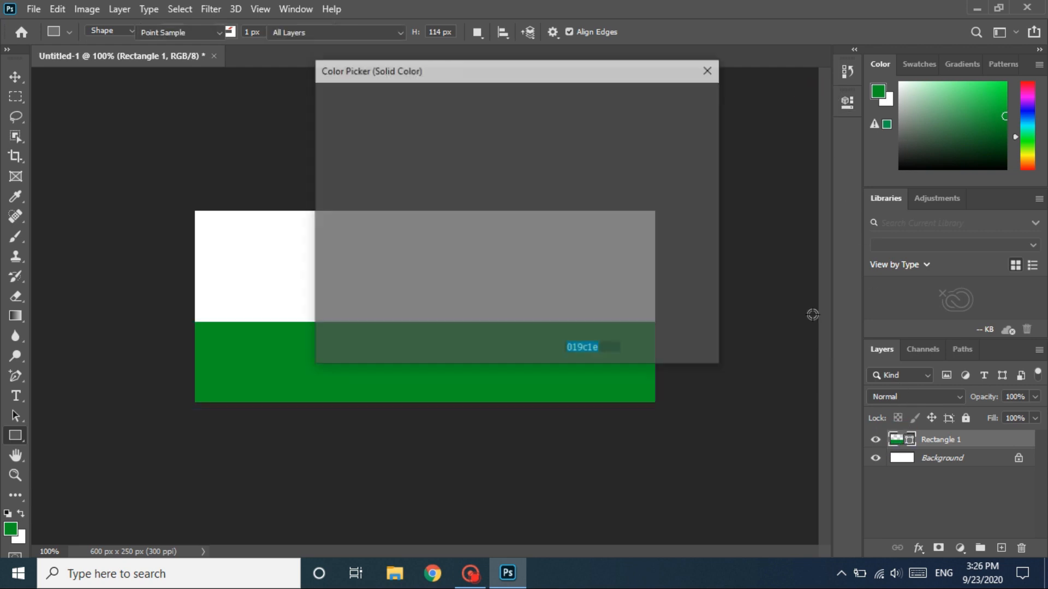
pyautogui.moveTo(573, 70); pyautogui.dragTo(826, 83)
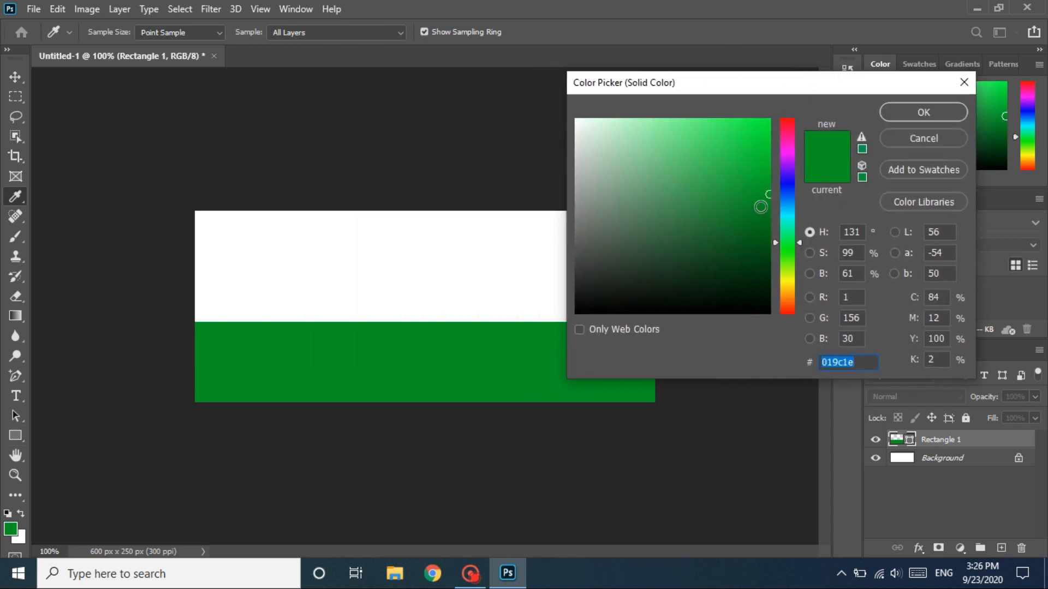
pyautogui.click(765, 202)
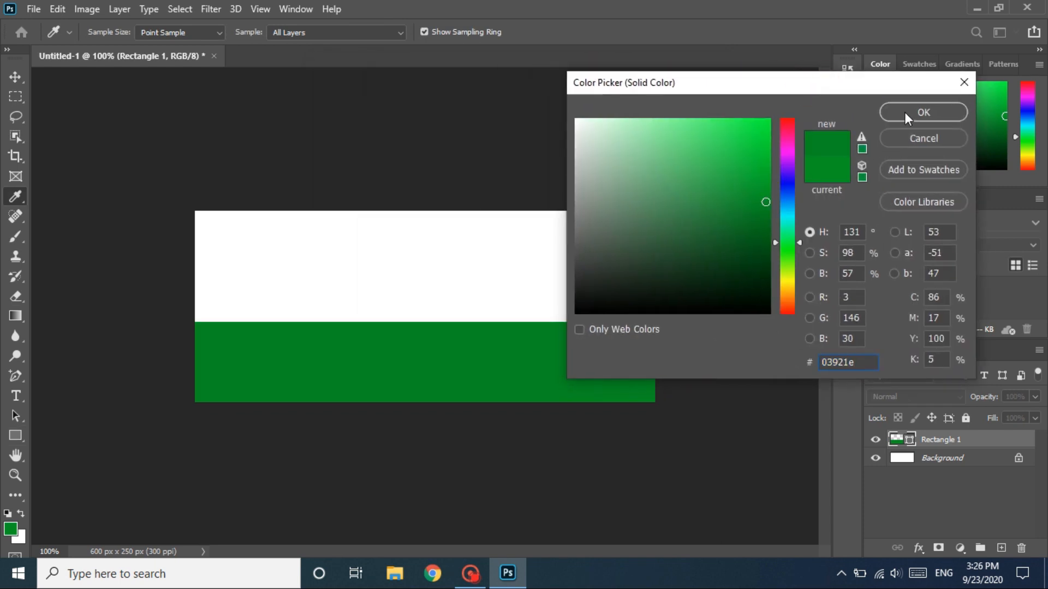
pyautogui.click(908, 116)
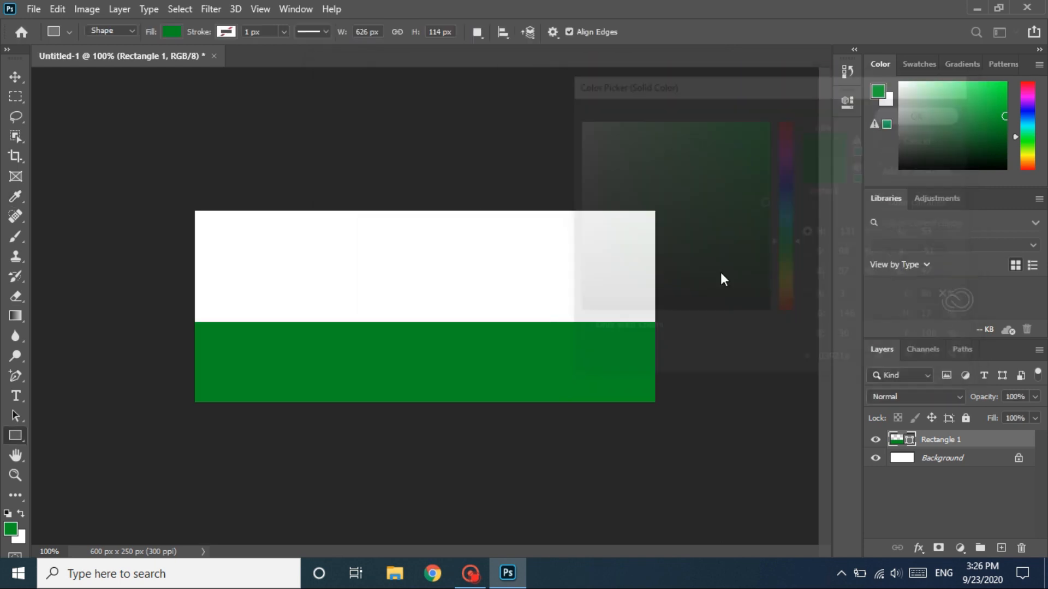
# - Add two anchor points to the rectangle's upper edge and reposition them and the upper-left corner to form a wave
pyautogui.click(19, 377)
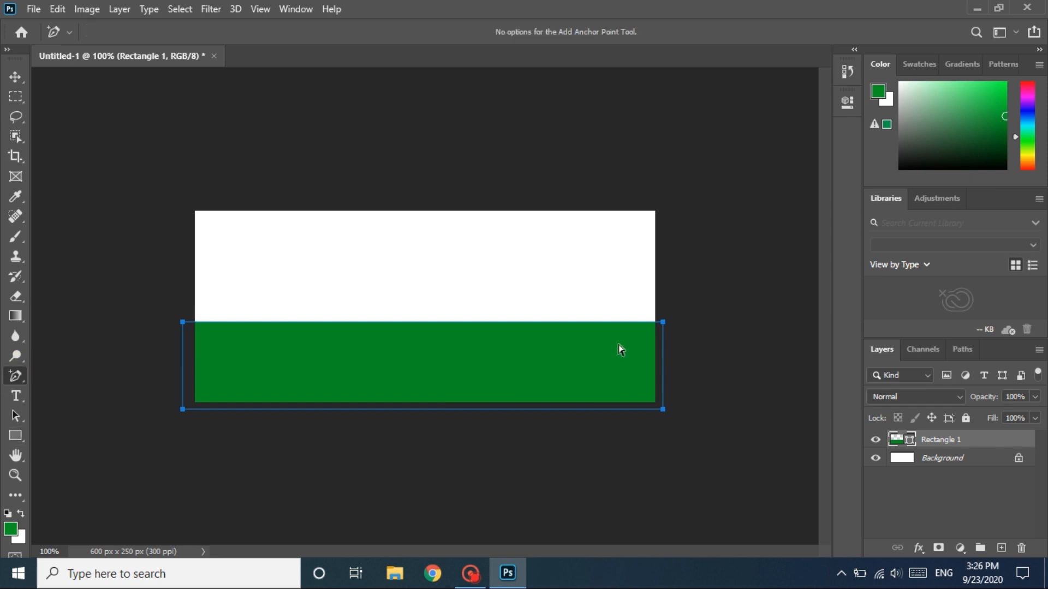
pyautogui.click(567, 323)
pyautogui.moveTo(568, 323); pyautogui.dragTo(567, 368)
pyautogui.click(662, 323)
pyautogui.moveTo(660, 324); pyautogui.dragTo(661, 321)
pyautogui.click(274, 337)
pyautogui.moveTo(274, 338); pyautogui.dragTo(310, 315)
pyautogui.moveTo(182, 322); pyautogui.dragTo(185, 344)
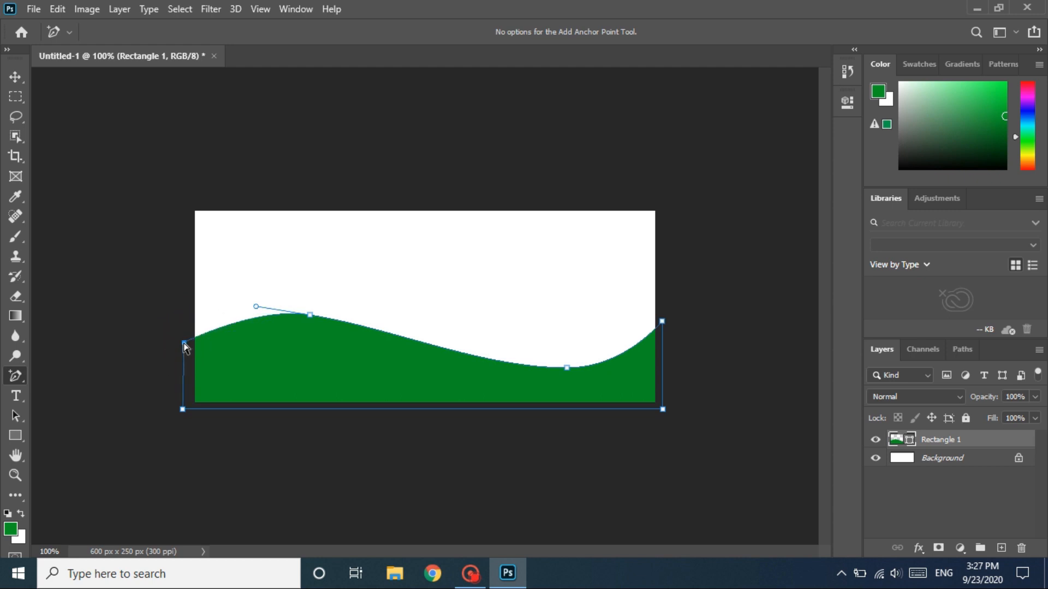
# - Smooth the wave by shifting its valley, crest and both end anchor points slightly, and finish editing the path
pyautogui.moveTo(567, 367); pyautogui.dragTo(534, 362)
pyautogui.click(533, 360)
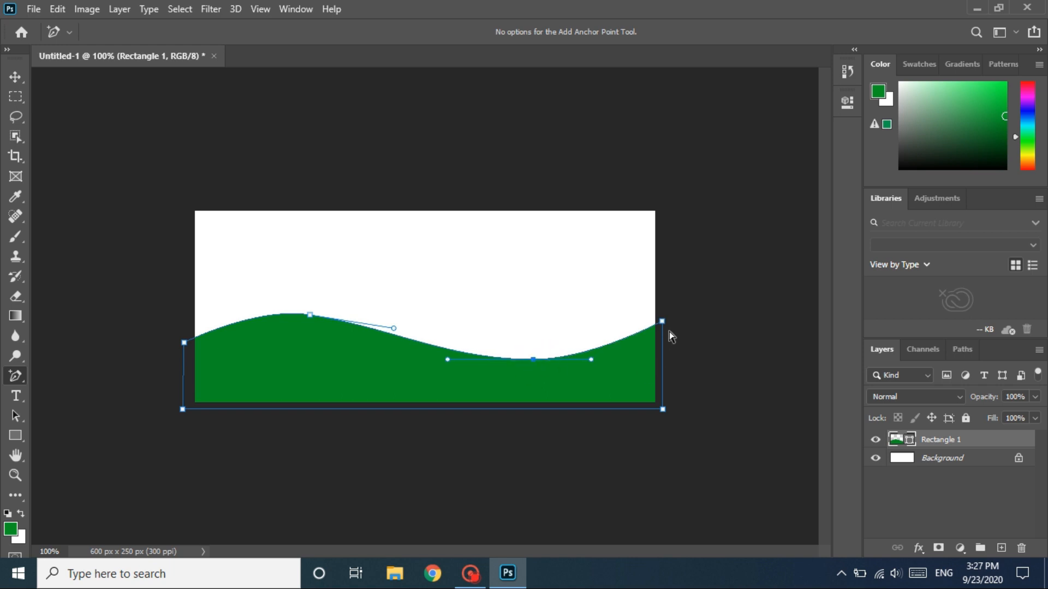
pyautogui.moveTo(662, 322); pyautogui.dragTo(661, 317)
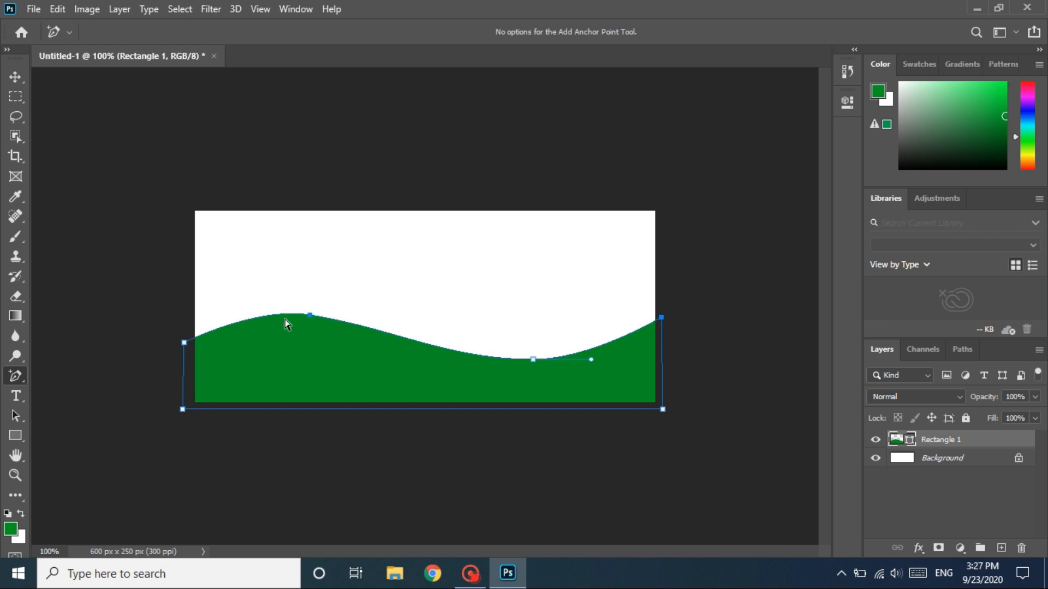
pyautogui.moveTo(184, 343); pyautogui.dragTo(185, 358)
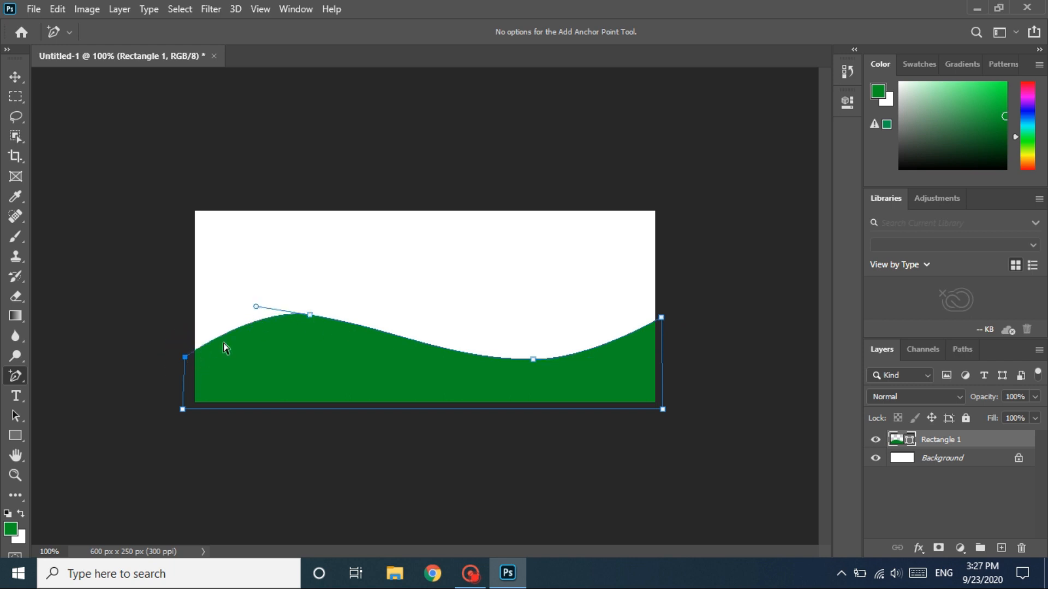
pyautogui.moveTo(309, 316); pyautogui.dragTo(304, 321)
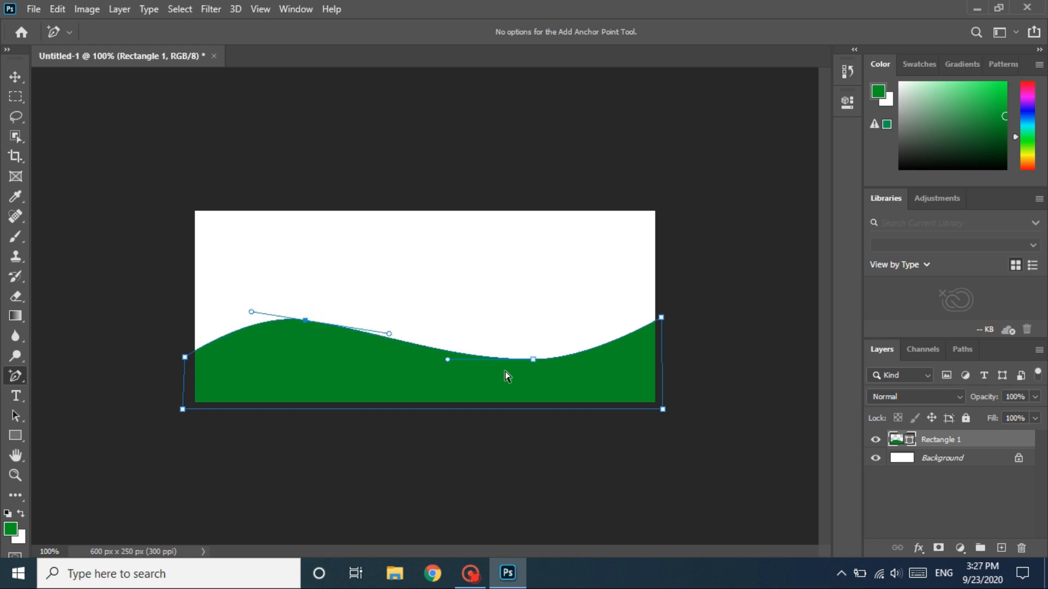
pyautogui.click(569, 379)
pyautogui.press('Return')
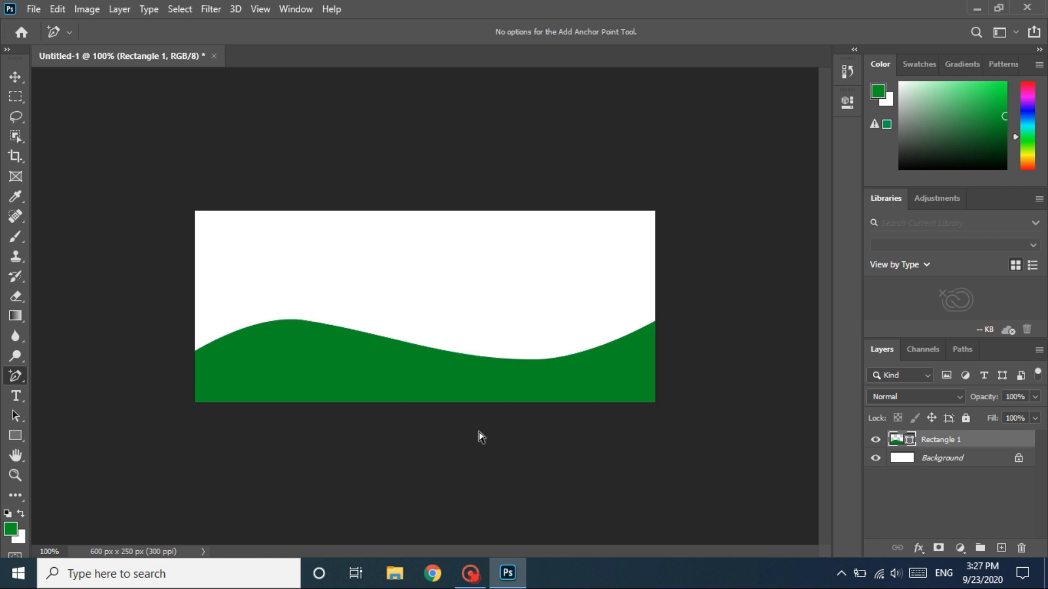
# - Duplicate the wave shape layer and move the copy straight up into the upper part of the canvas
pyautogui.hotkey('ctrl', 'j')
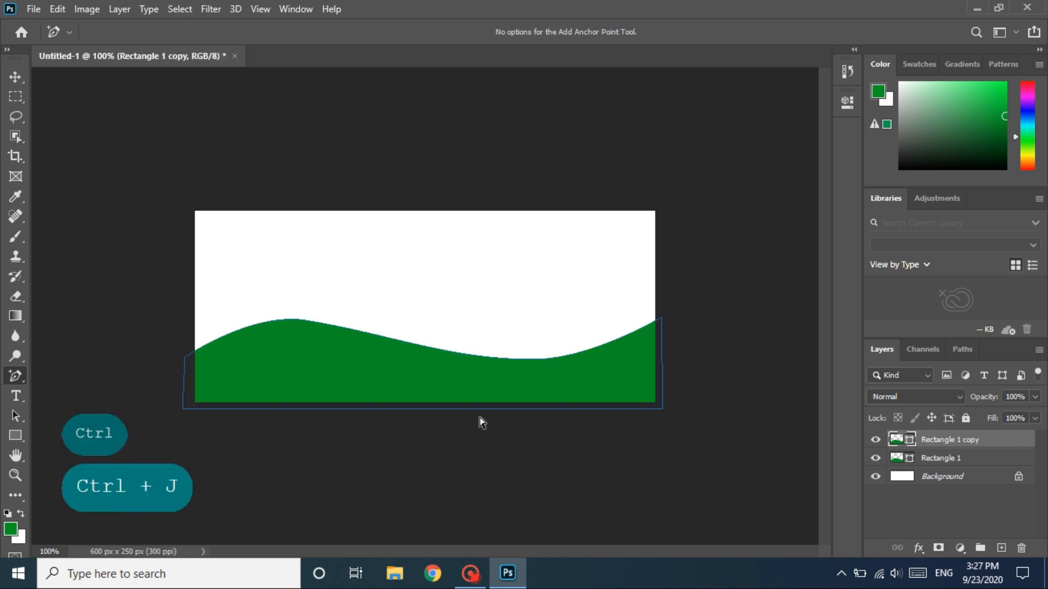
pyautogui.moveTo(475, 386); pyautogui.dragTo(470, 348)
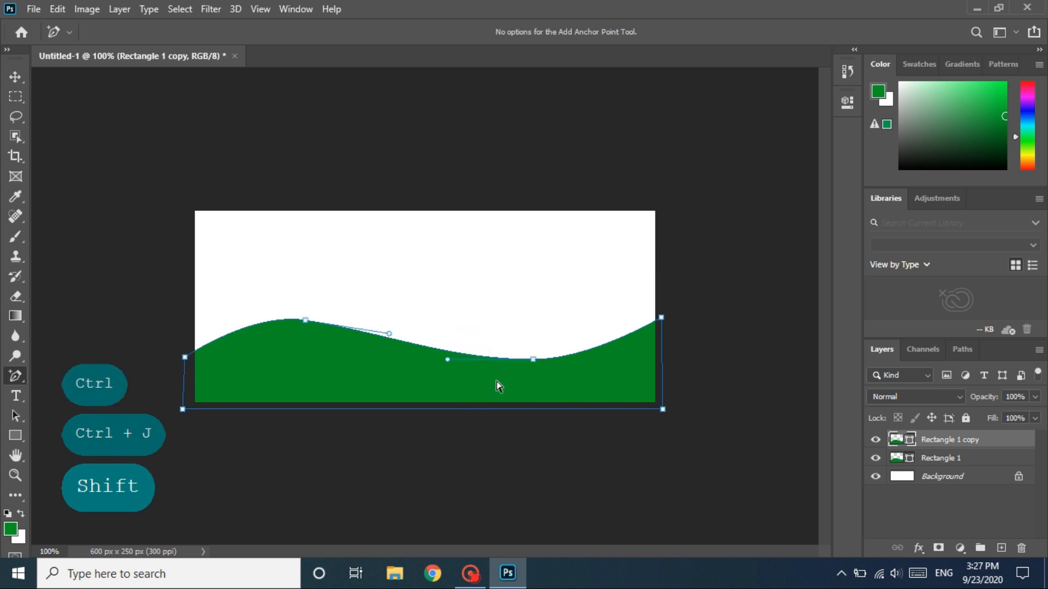
pyautogui.click(22, 417)
pyautogui.click(61, 417)
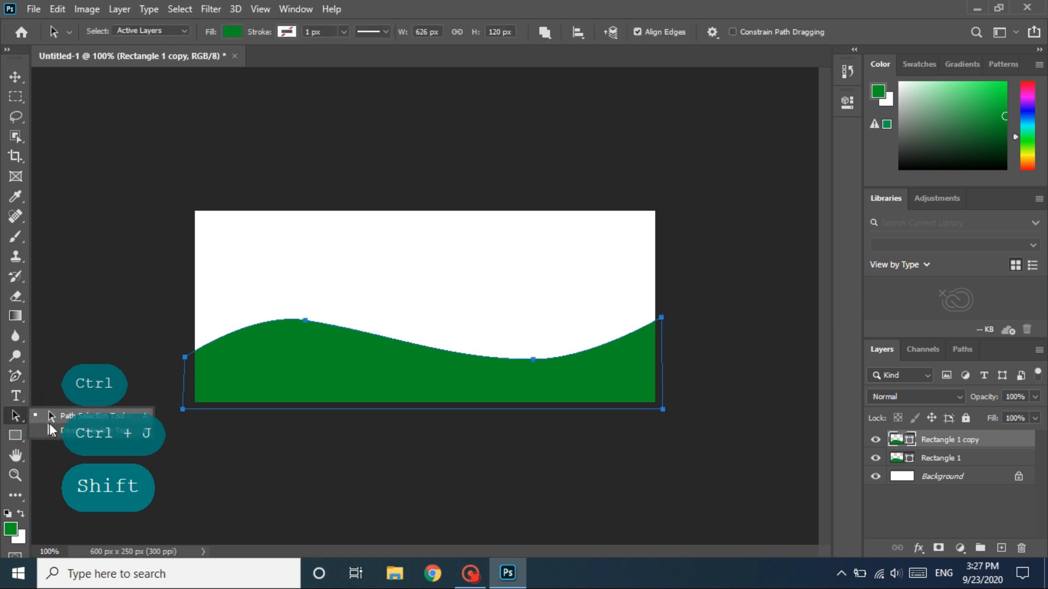
pyautogui.click(15, 78)
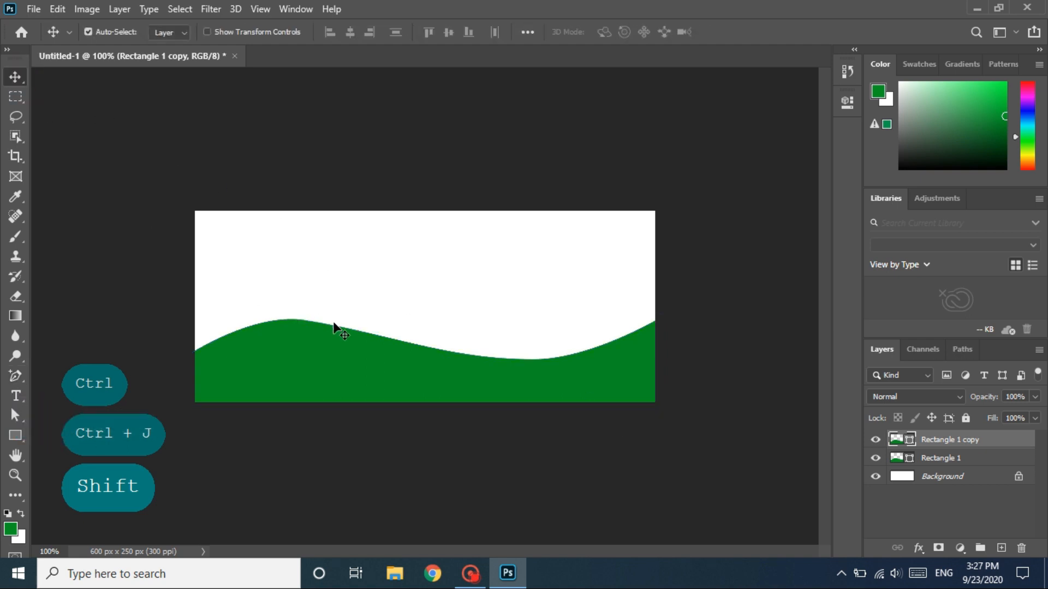
pyautogui.moveTo(423, 342); pyautogui.dragTo(422, 256)
pyautogui.moveTo(415, 295); pyautogui.dragTo(414, 293)
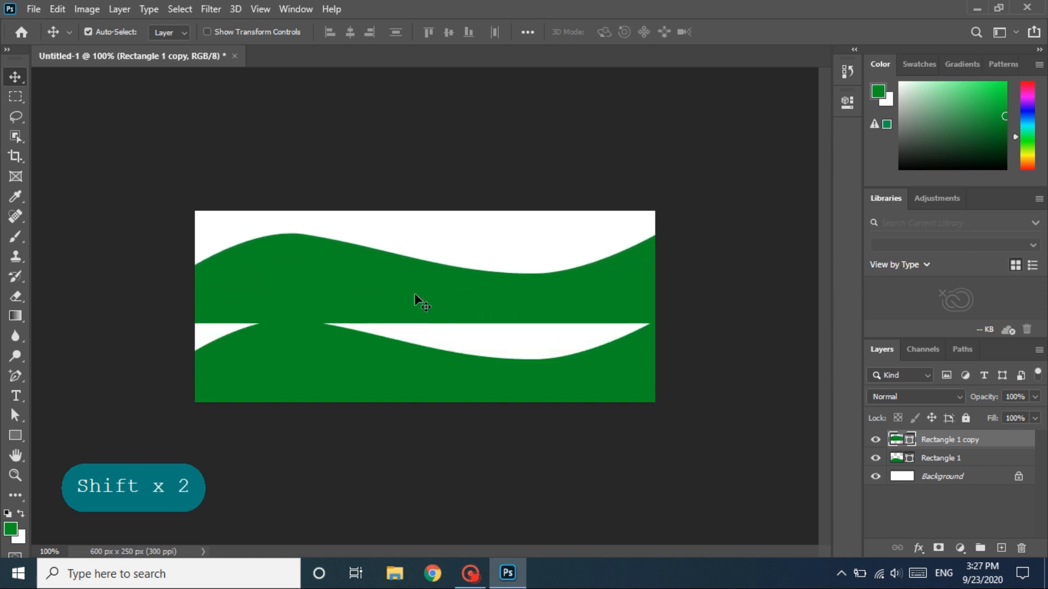
# - Duplicate the upper wave and move the new copy down slightly so that it overlaps the one behind it
pyautogui.hotkey('ctrl', 'j')
pyautogui.moveTo(414, 293); pyautogui.dragTo(418, 324)
pyautogui.press('shift')
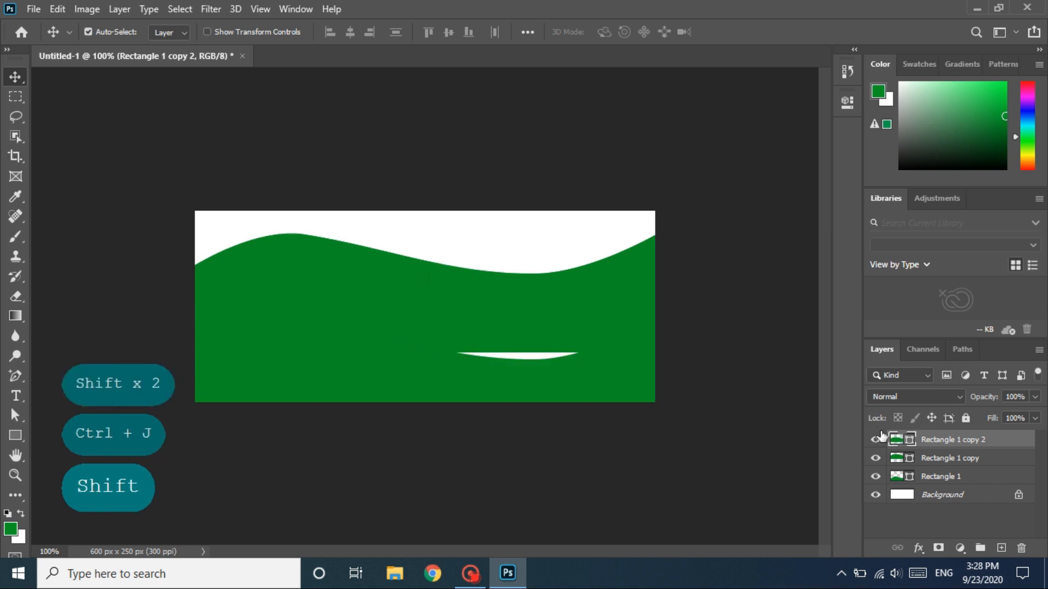
# - Change the fill color of the topmost wave copy to dark green 005b11
pyautogui.doubleClick(896, 439)
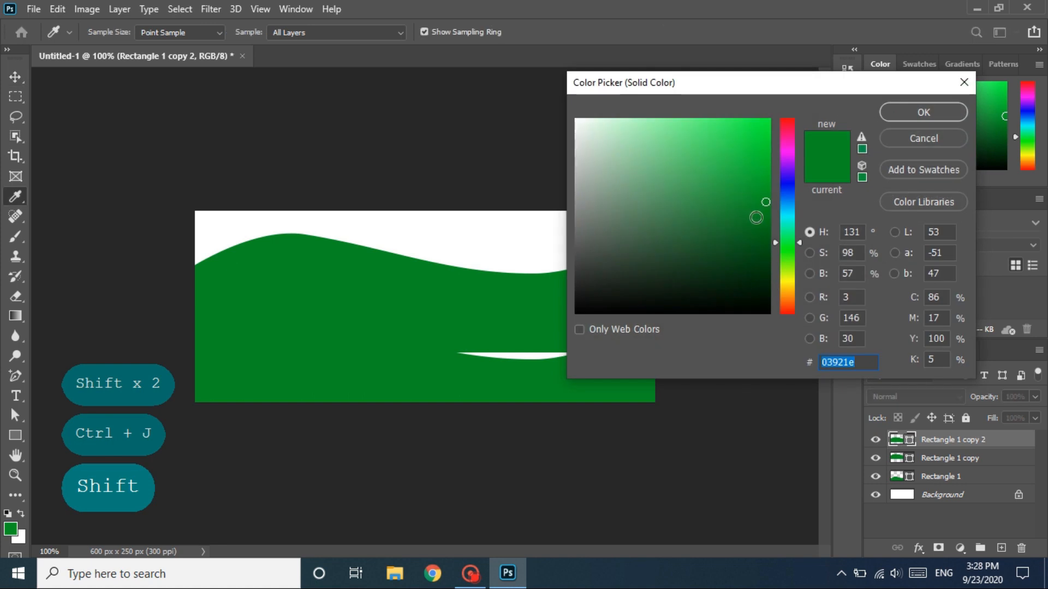
pyautogui.click(767, 228)
pyautogui.click(770, 244)
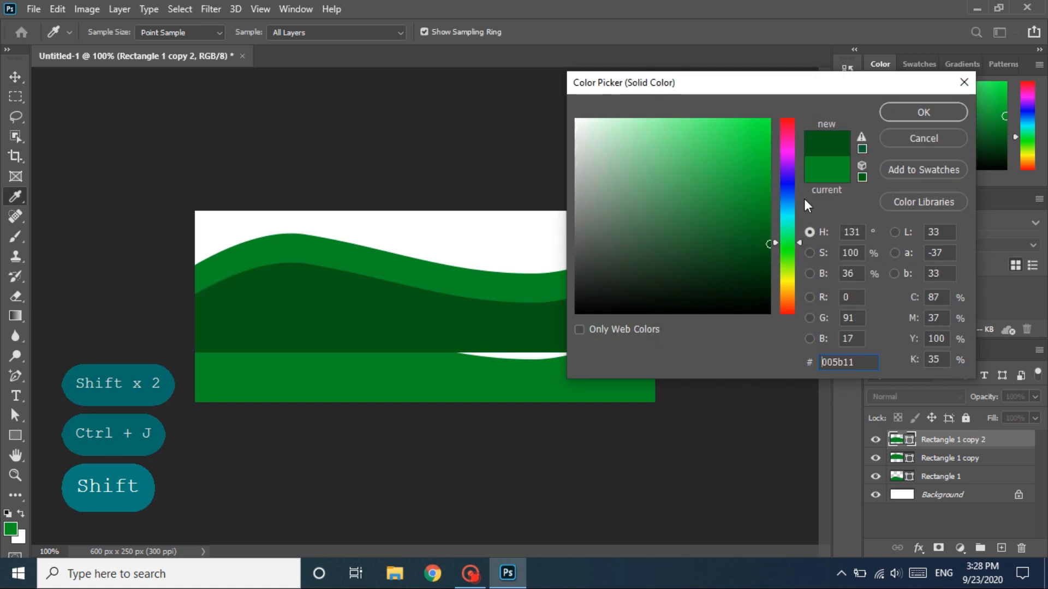
pyautogui.click(888, 115)
# - Move the dark green wave up and rotate it about 2.94° so the exposed green band tapers from right to left
pyautogui.moveTo(517, 322)
pyautogui.mouseDown()
pyautogui.moveTo(515, 306)
pyautogui.moveTo(505, 308)
pyautogui.mouseUp()
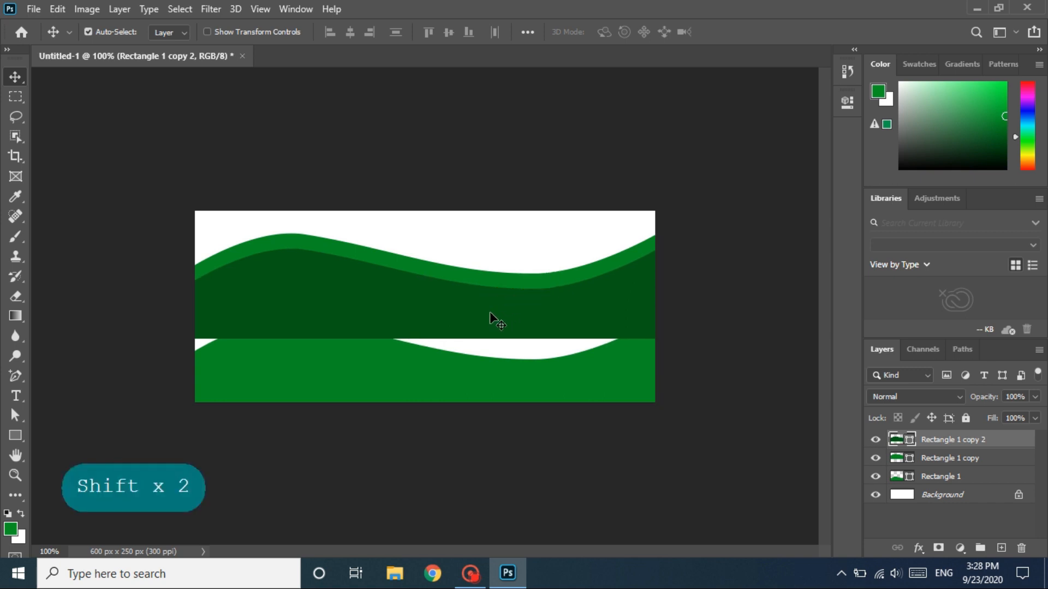
pyautogui.hotkey('ctrl', 't')
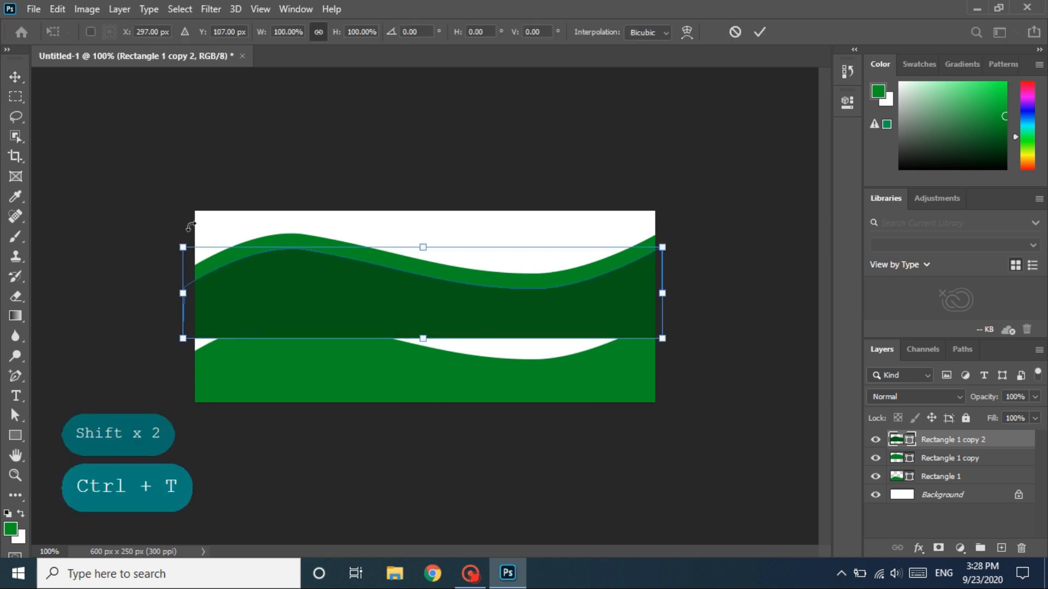
pyautogui.moveTo(171, 228); pyautogui.dragTo(177, 215)
pyautogui.moveTo(718, 246); pyautogui.dragTo(714, 240)
pyautogui.moveTo(545, 321); pyautogui.dragTo(515, 311)
pyautogui.hotkey('ctrl', 'z')
pyautogui.press('shift')
pyautogui.press('shift')
pyautogui.moveTo(725, 236); pyautogui.dragTo(718, 241)
pyautogui.moveTo(535, 305); pyautogui.dragTo(535, 299)
pyautogui.moveTo(696, 243); pyautogui.dragTo(700, 243)
pyautogui.moveTo(517, 307); pyautogui.dragTo(520, 310)
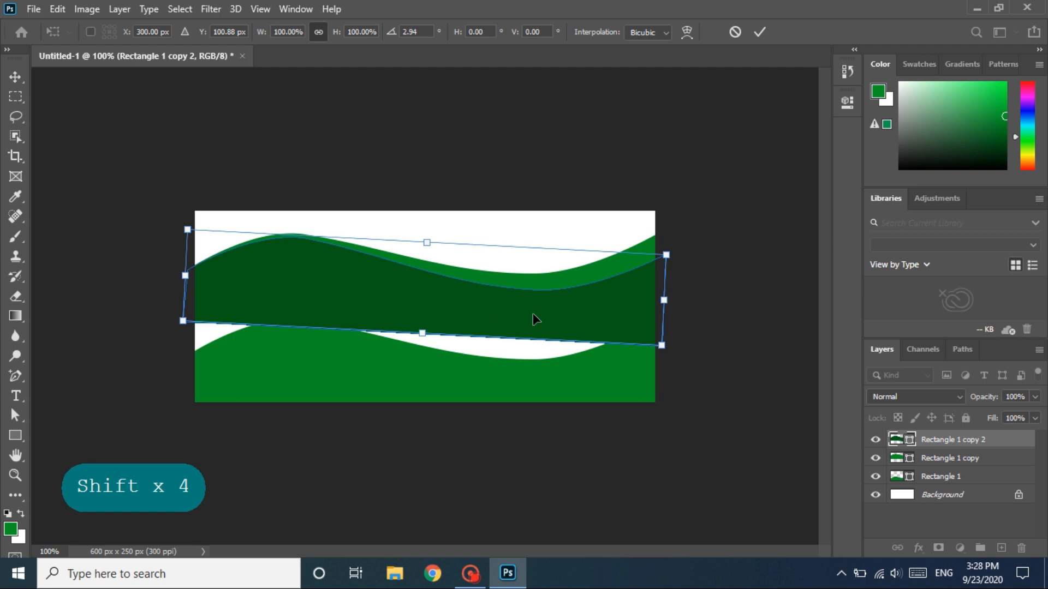
pyautogui.doubleClick(533, 316)
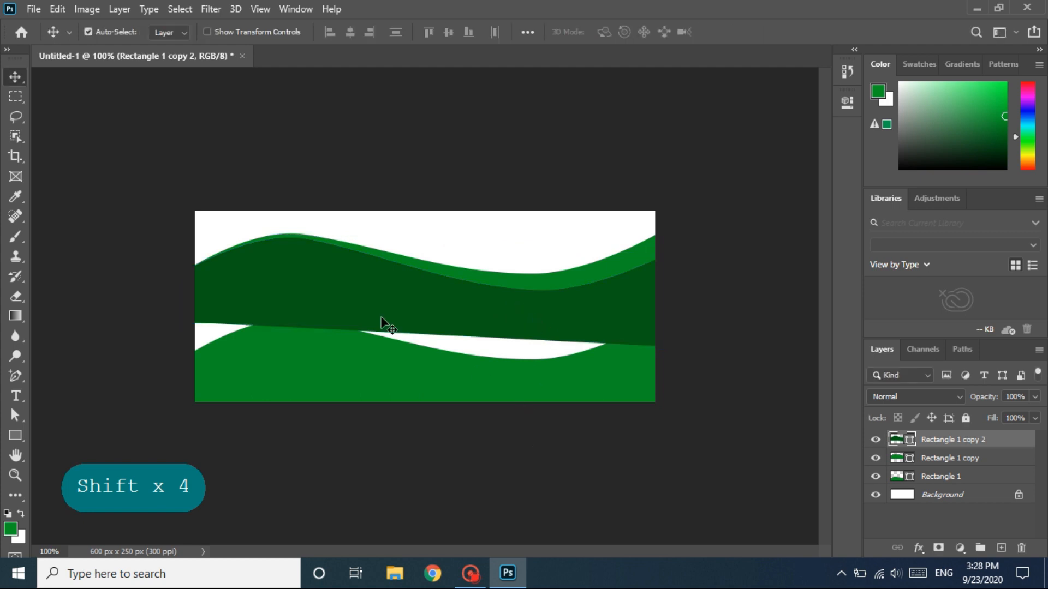
# - Select both upper wave layers and combine them by subtracting the front shape, leaving a thin dark green strip
pyautogui.keyDown('shift'); pyautogui.click(461, 295); pyautogui.keyUp('shift')
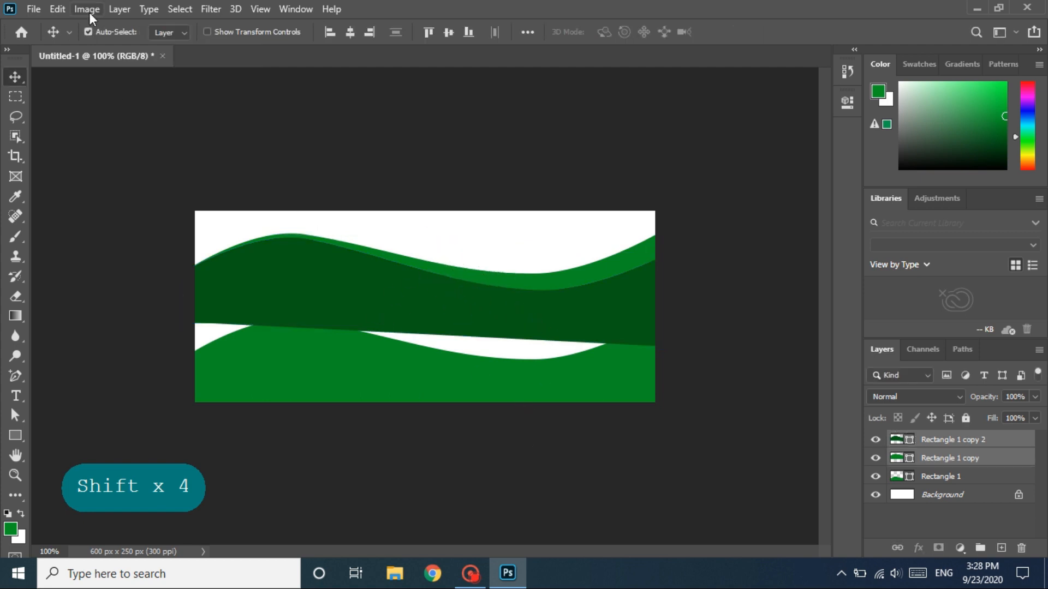
pyautogui.click(114, 10)
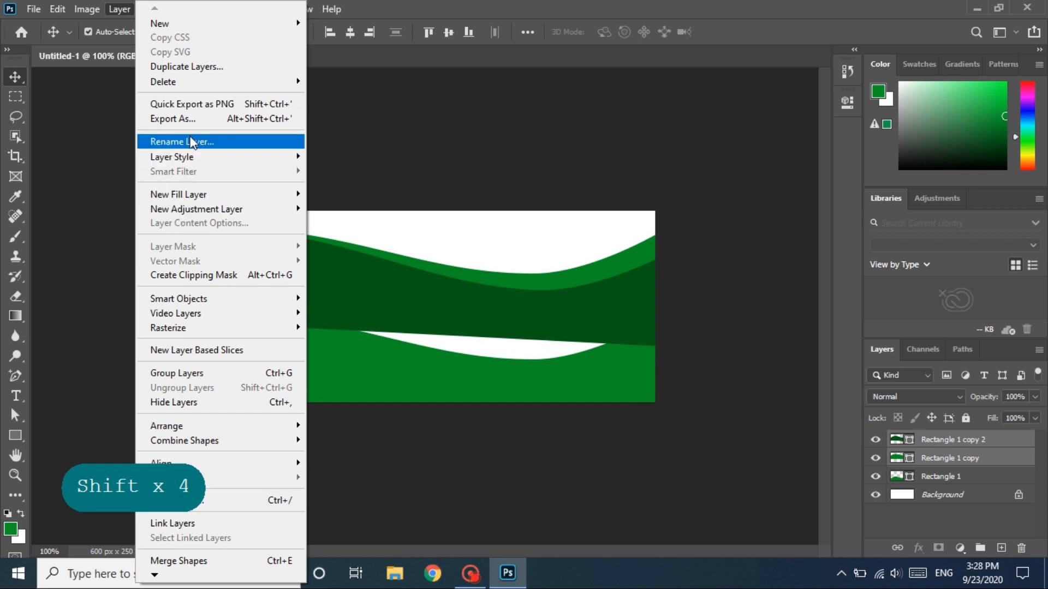
pyautogui.moveTo(210, 459)
pyautogui.click(361, 454)
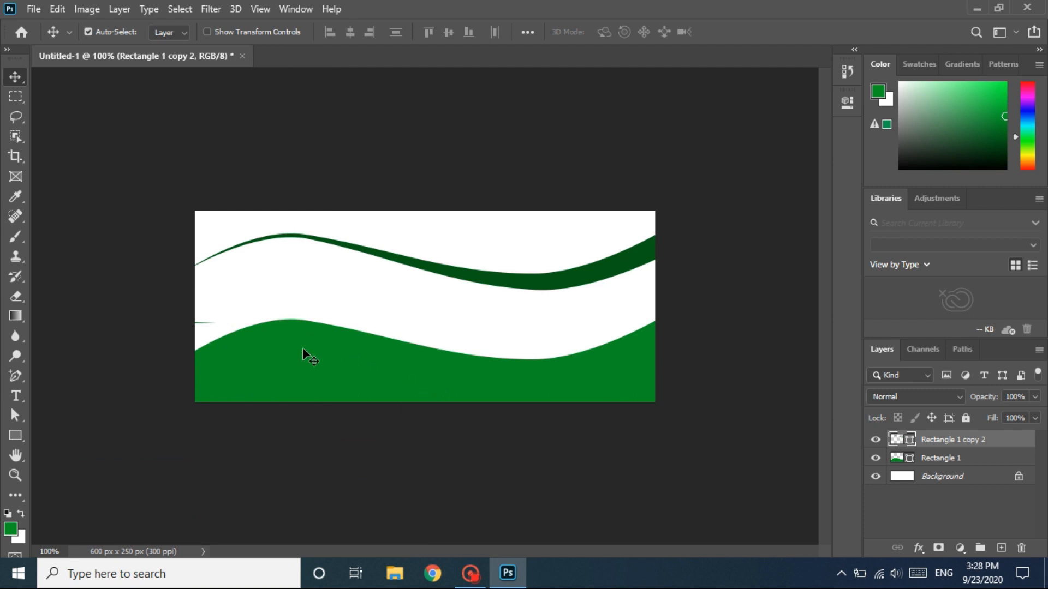
# - Move the dark green strip straight down onto the upper edge of the lower green wave and select the Rectangle 1 layer
pyautogui.moveTo(527, 280); pyautogui.dragTo(537, 362)
pyautogui.press('shift')
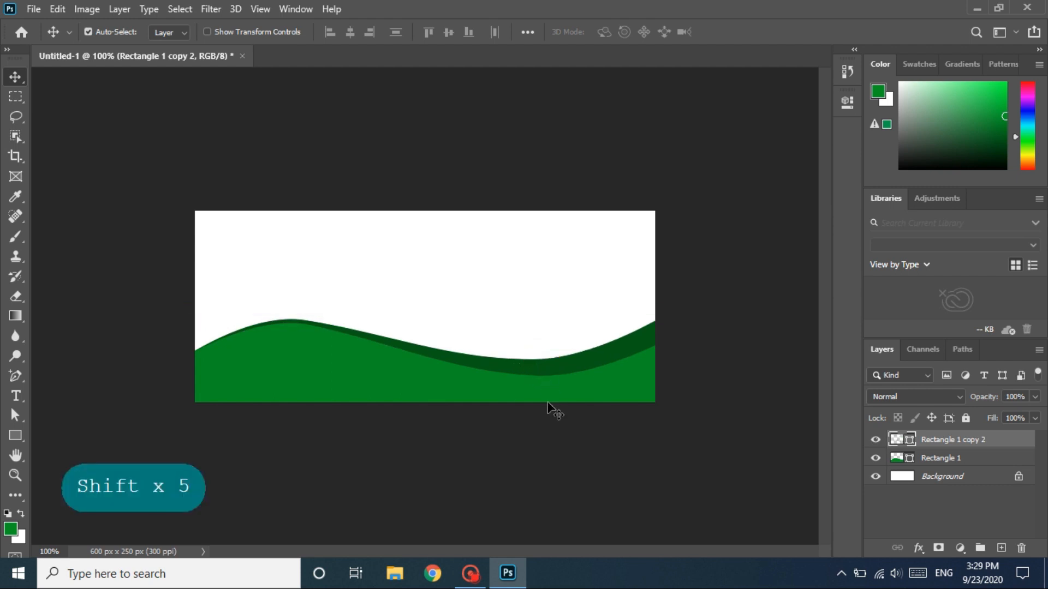
pyautogui.click(519, 314)
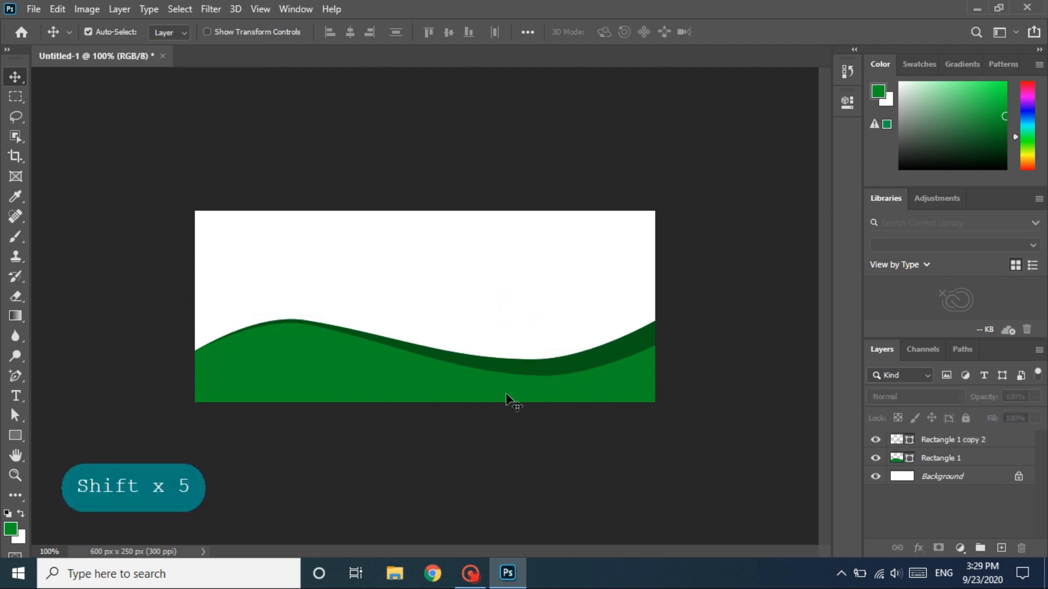
pyautogui.click(918, 461)
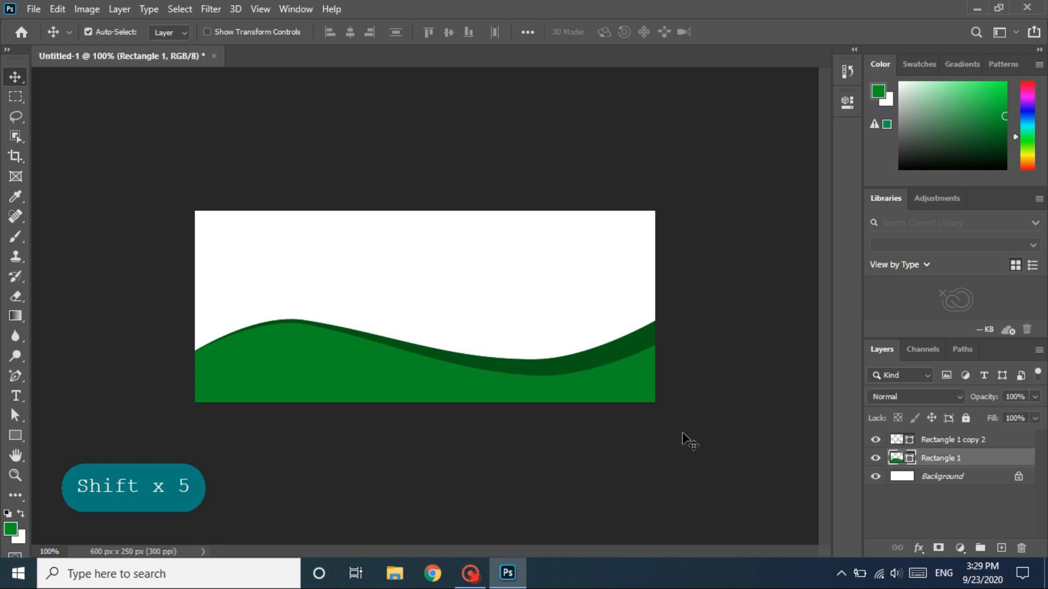
# - Duplicate the Rectangle 1 wave, move the copy straight up, and place a second copy slightly lower in front of it
pyautogui.hotkey('ctrl', 'j')
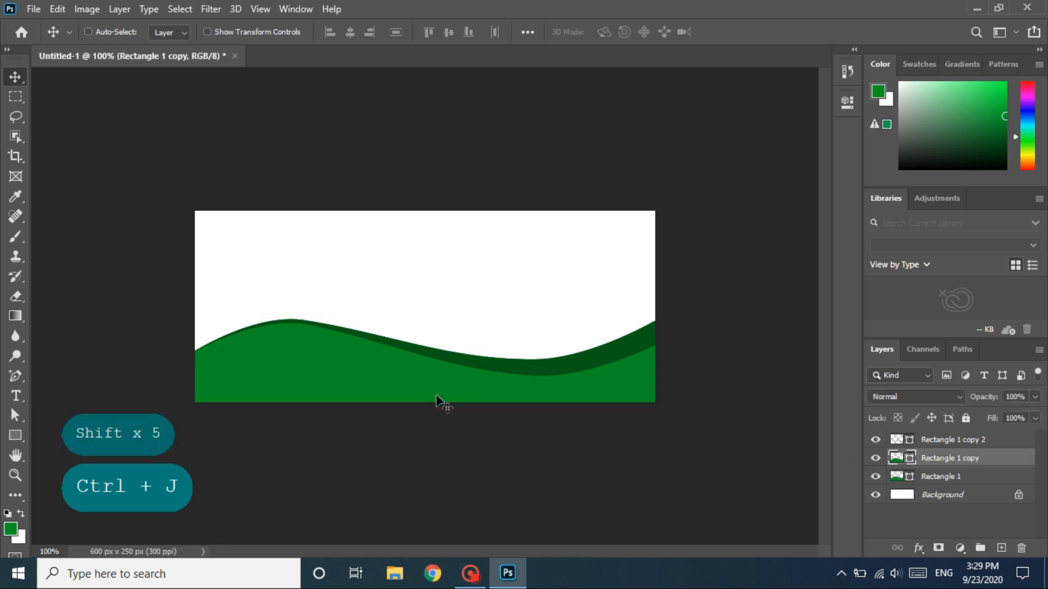
pyautogui.moveTo(404, 387); pyautogui.dragTo(405, 307)
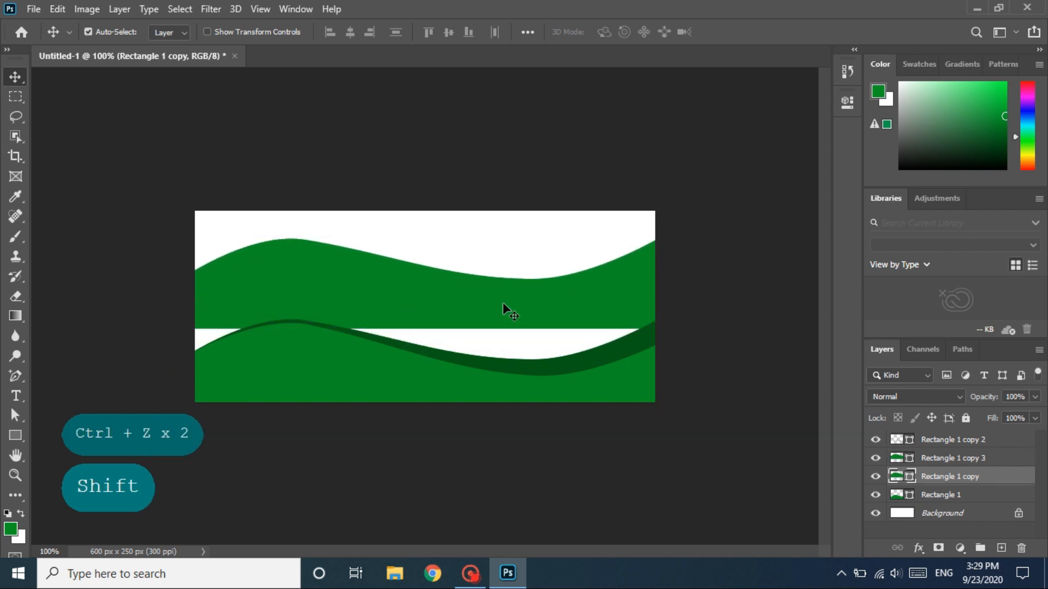
pyautogui.moveTo(503, 304); pyautogui.dragTo(507, 331)
pyautogui.keyDown('ctrl'); pyautogui.click(953, 479); pyautogui.keyUp('ctrl')
pyautogui.press('shift')
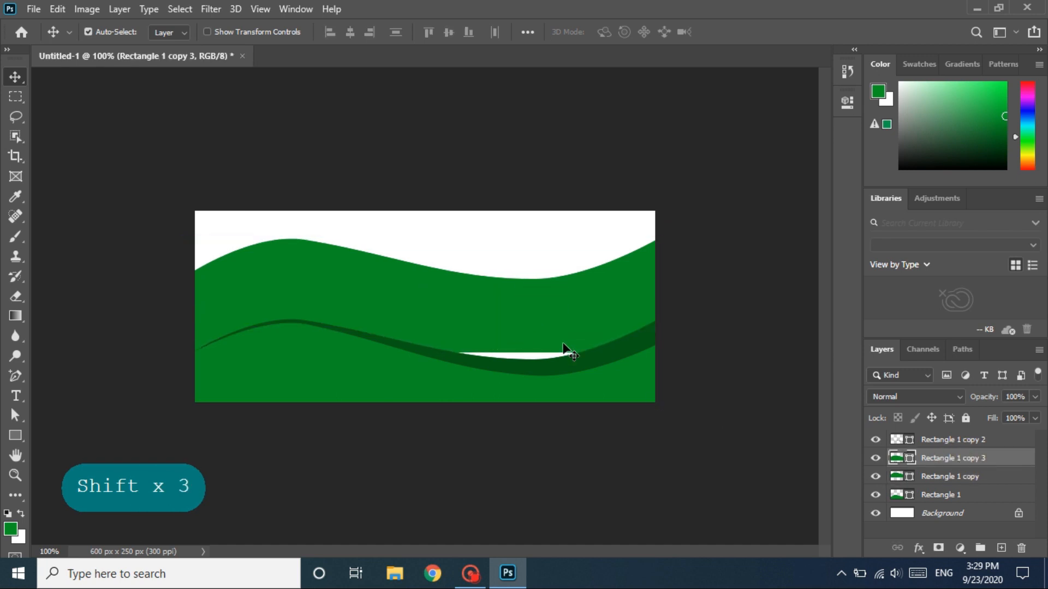
# - Change the fill color of the front wave copy to dark green 045f15
pyautogui.doubleClick(896, 458)
pyautogui.click(761, 217)
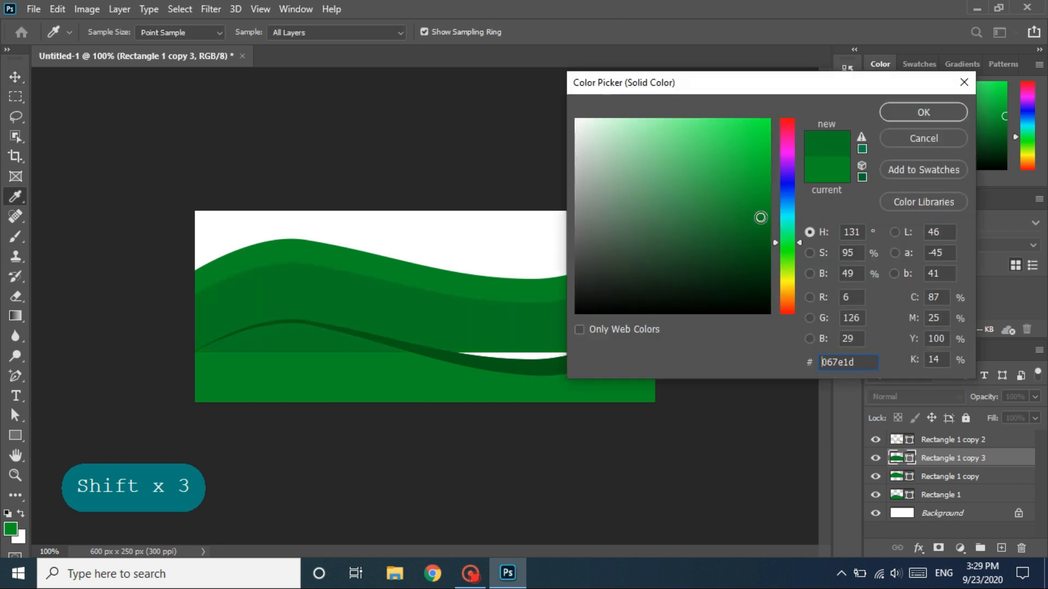
pyautogui.click(762, 233)
pyautogui.click(762, 241)
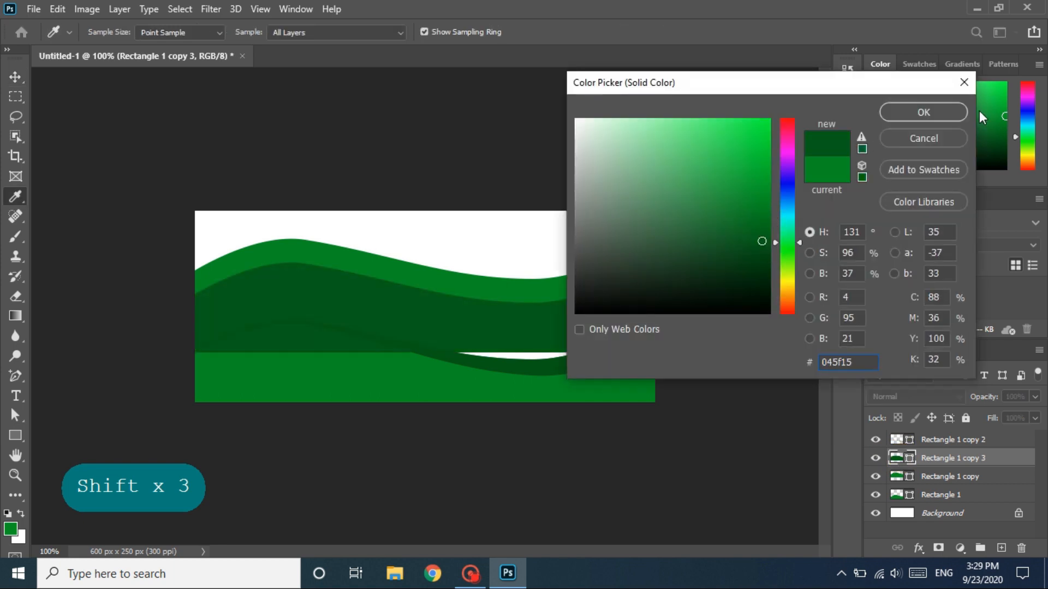
pyautogui.click(923, 112)
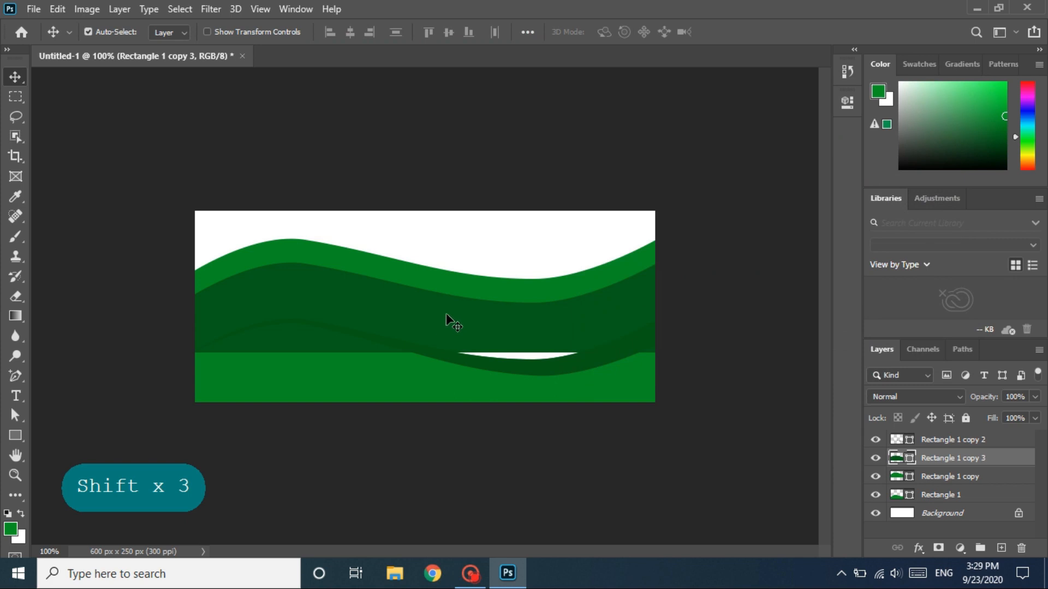
pyautogui.moveTo(438, 319); pyautogui.dragTo(436, 317)
pyautogui.hotkey('ctrl', 'z')
pyautogui.hotkey('ctrl', 'z')
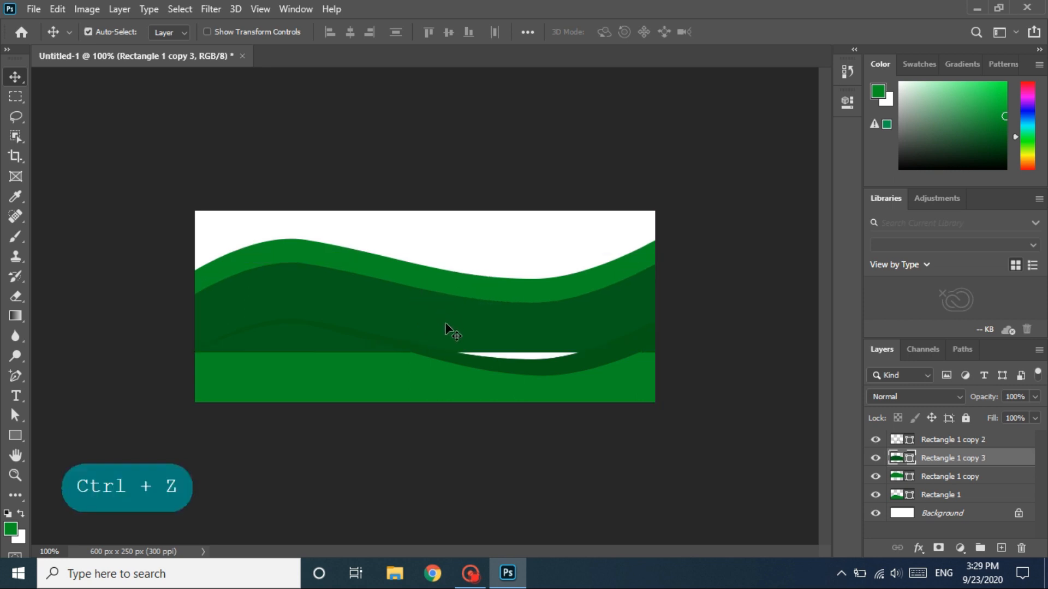
# - Move the dark green wave slightly up and rotate it about -2.79° so the exposed green band narrows toward the right
pyautogui.moveTo(448, 332); pyautogui.dragTo(458, 328)
pyautogui.press('shift')
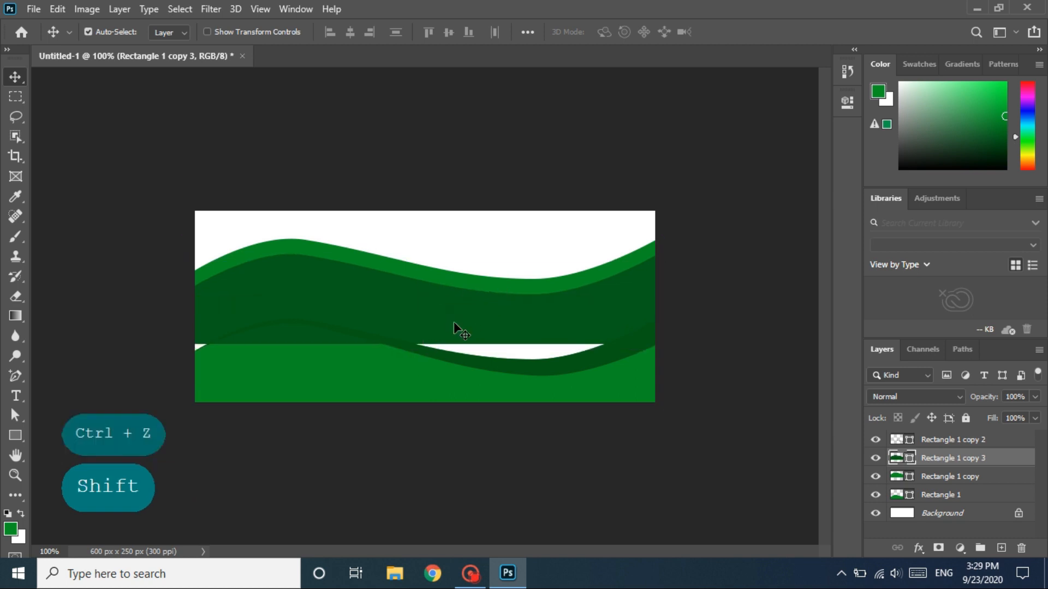
pyautogui.hotkey('ctrl', 't')
pyautogui.moveTo(703, 227); pyautogui.dragTo(693, 215)
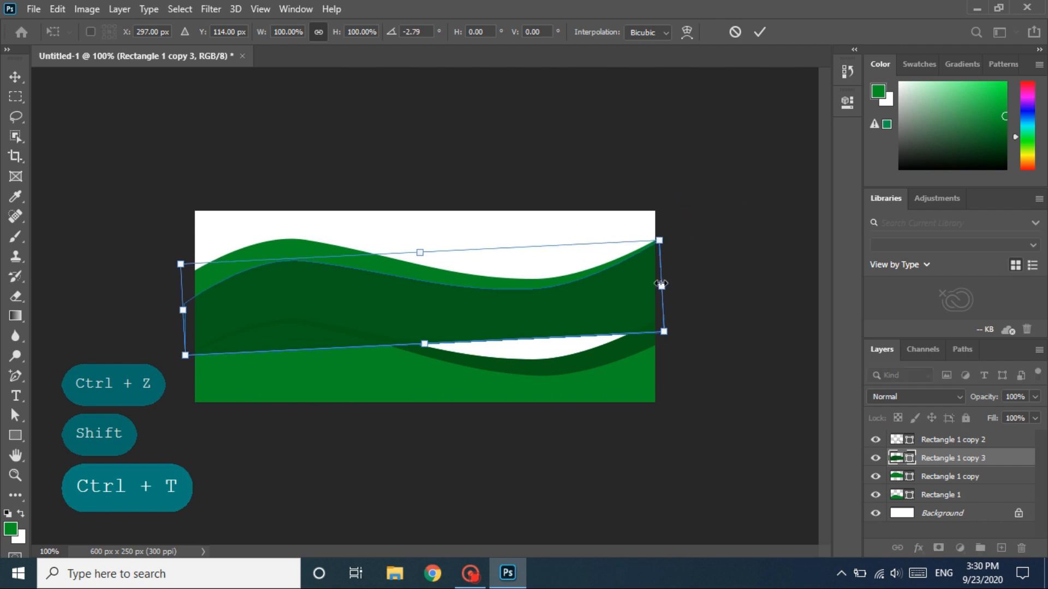
pyautogui.doubleClick(403, 310)
pyautogui.moveTo(439, 255); pyautogui.dragTo(503, 324)
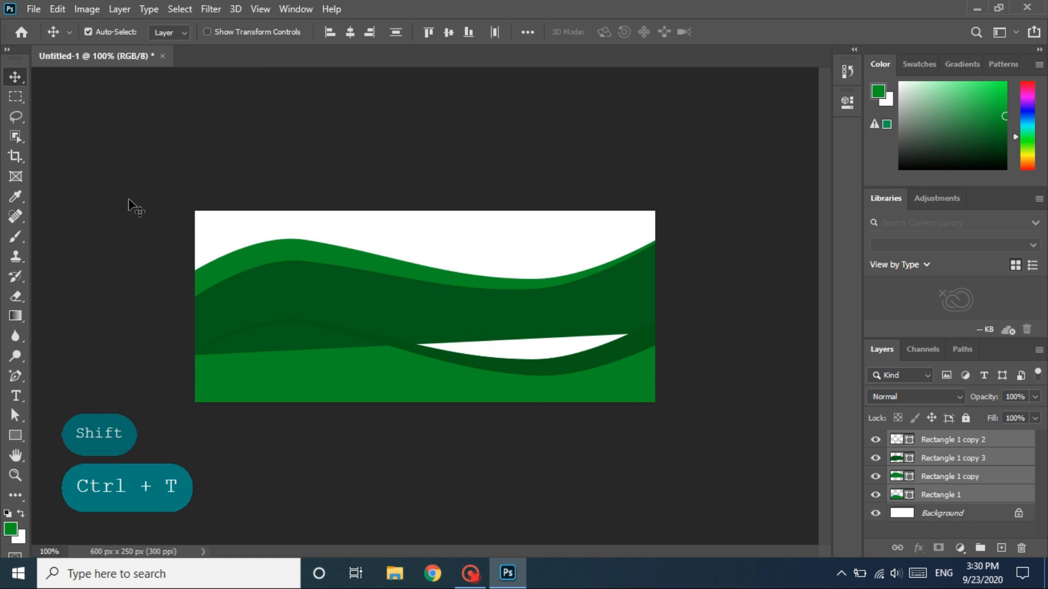
pyautogui.click(126, 13)
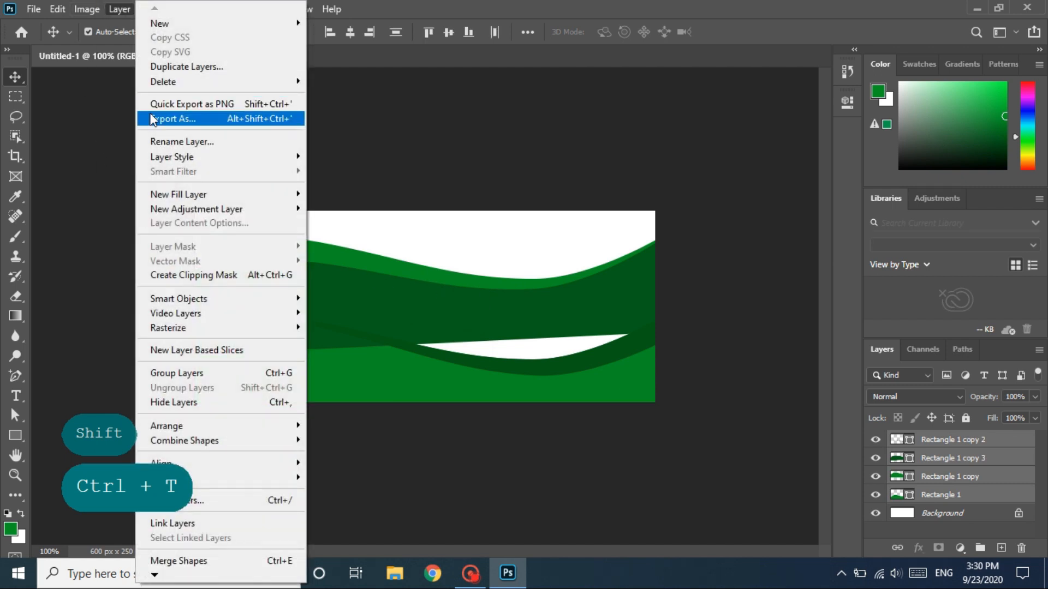
pyautogui.click(486, 287)
# - Select only Rectangle 1 copy 3 and Rectangle 1 copy and combine them by subtracting the front shape
pyautogui.moveTo(441, 252); pyautogui.dragTo(468, 295)
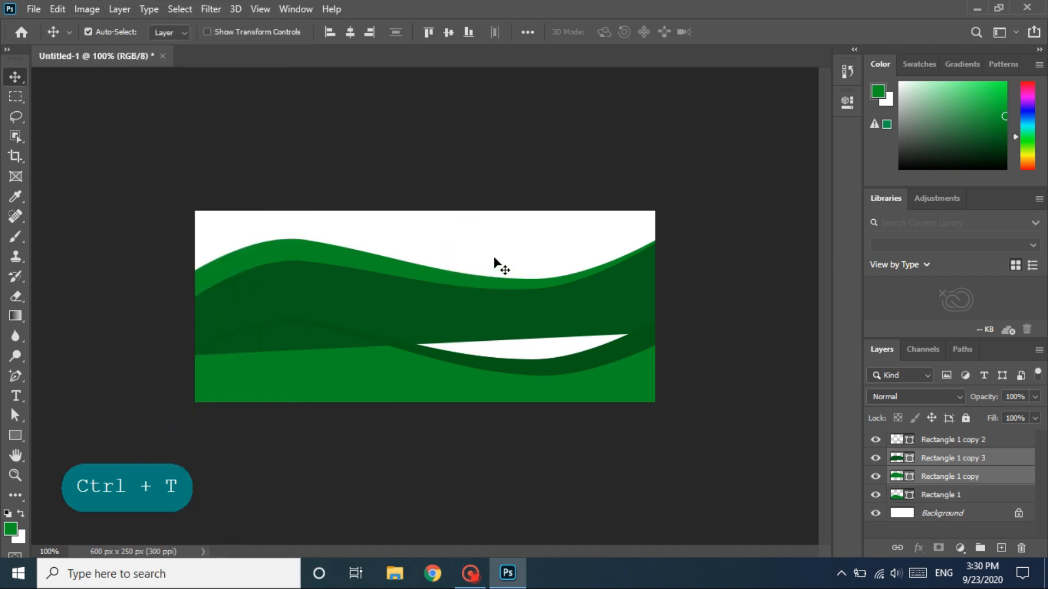
pyautogui.click(111, 12)
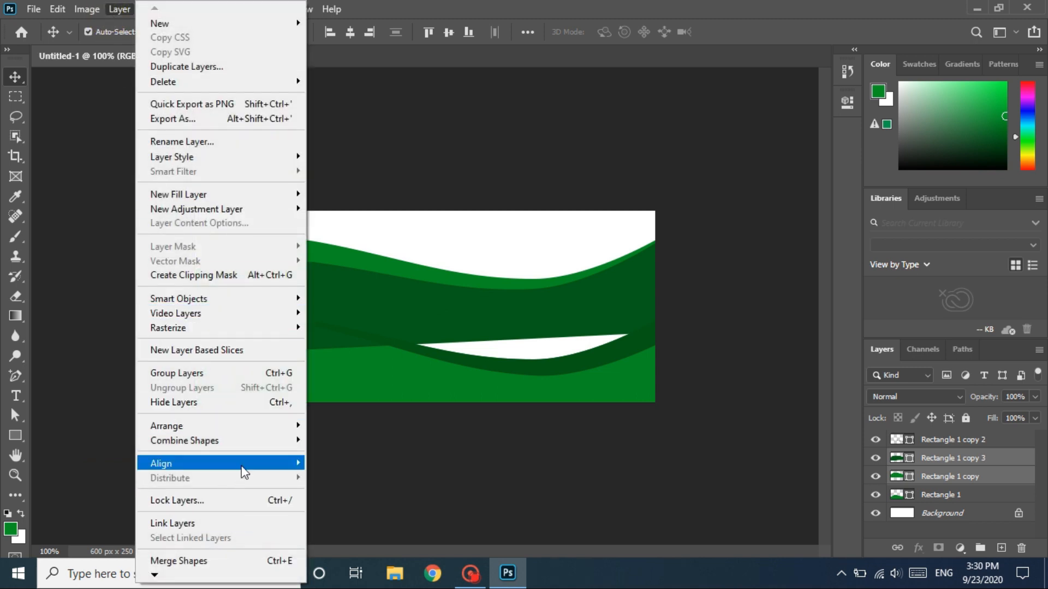
pyautogui.moveTo(215, 441)
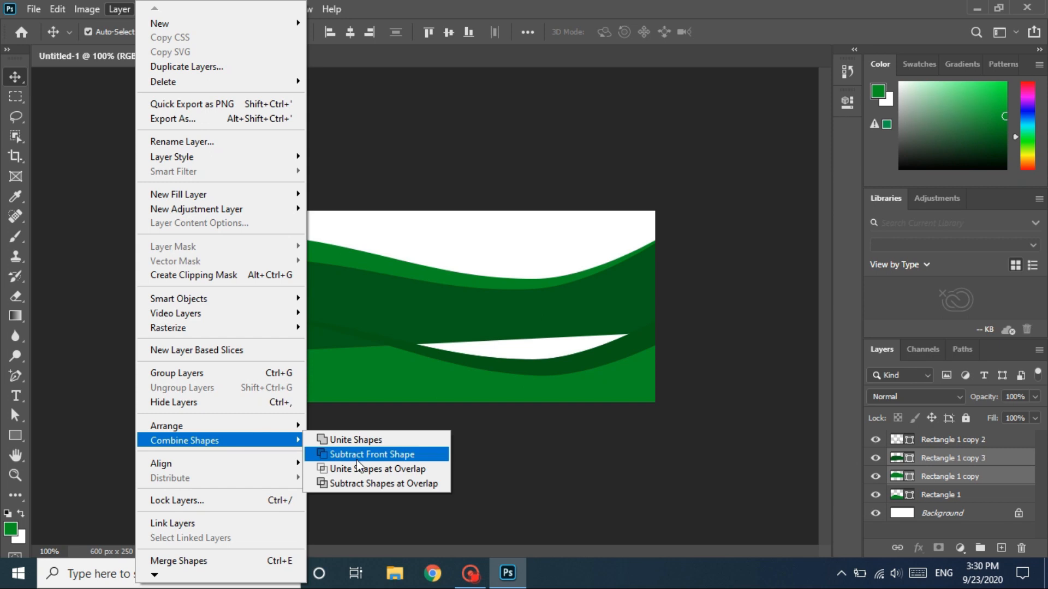
pyautogui.click(373, 452)
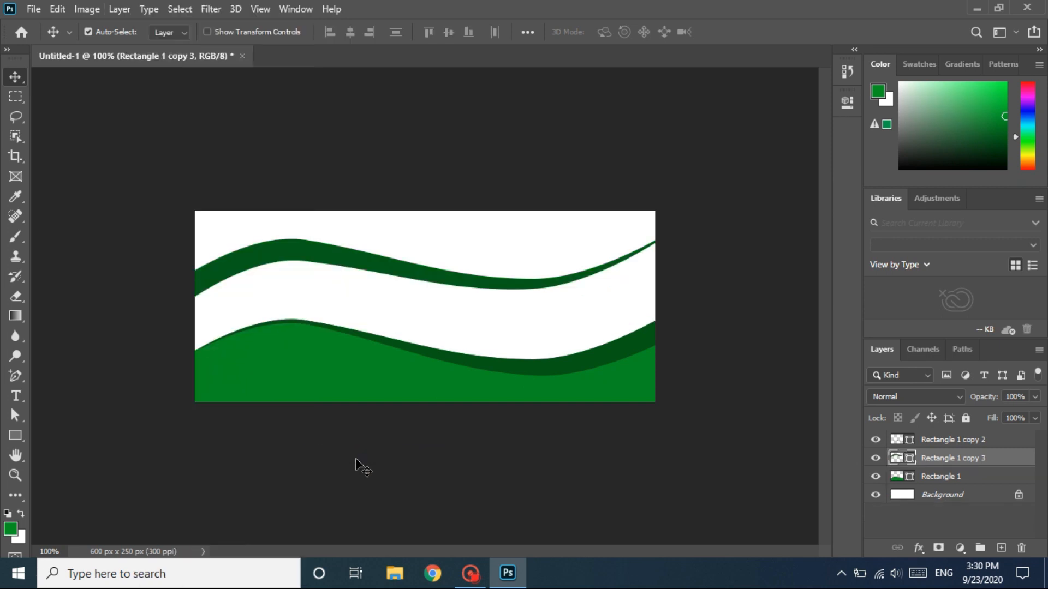
# - Move the tapered dark green strip straight down onto the upper edge of the bottom wave
pyautogui.click(297, 254)
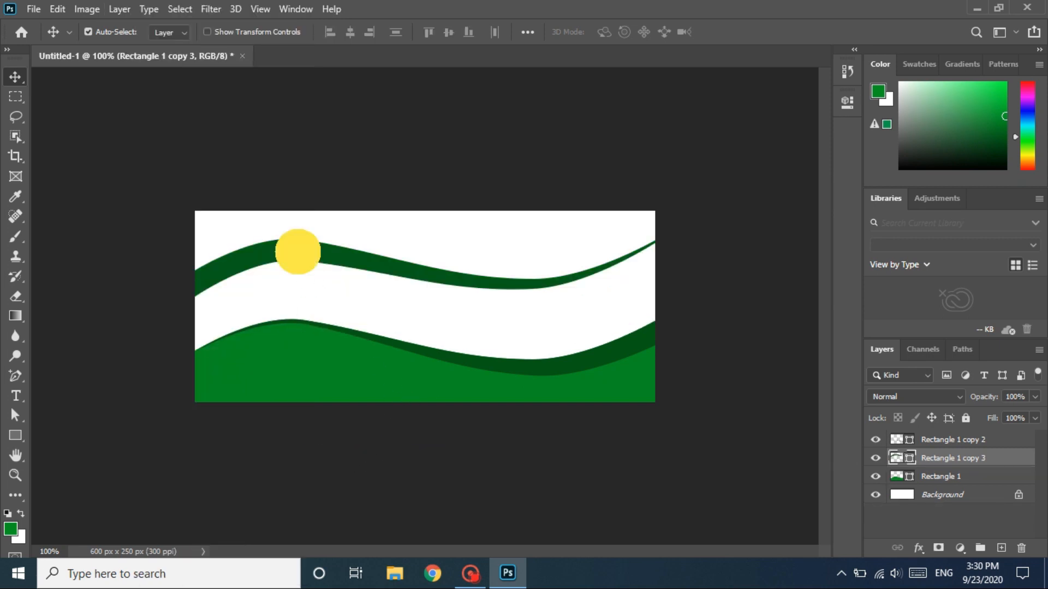
pyautogui.moveTo(297, 253); pyautogui.dragTo(297, 333)
pyautogui.press('shift')
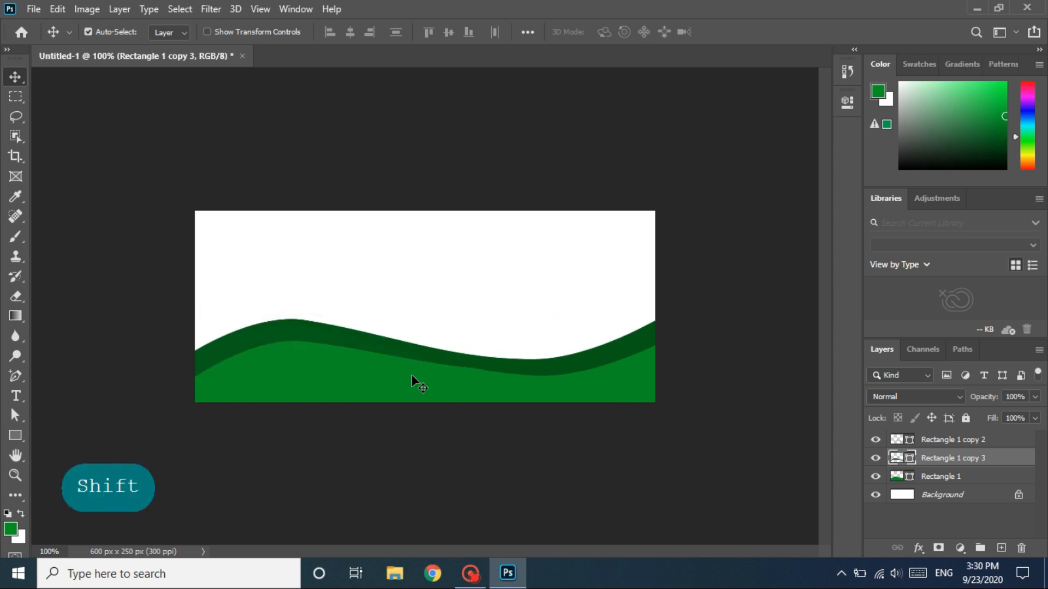
# - Change the fill color of the Rectangle 1 copy 3 strip to a brighter green
pyautogui.doubleClick(898, 458)
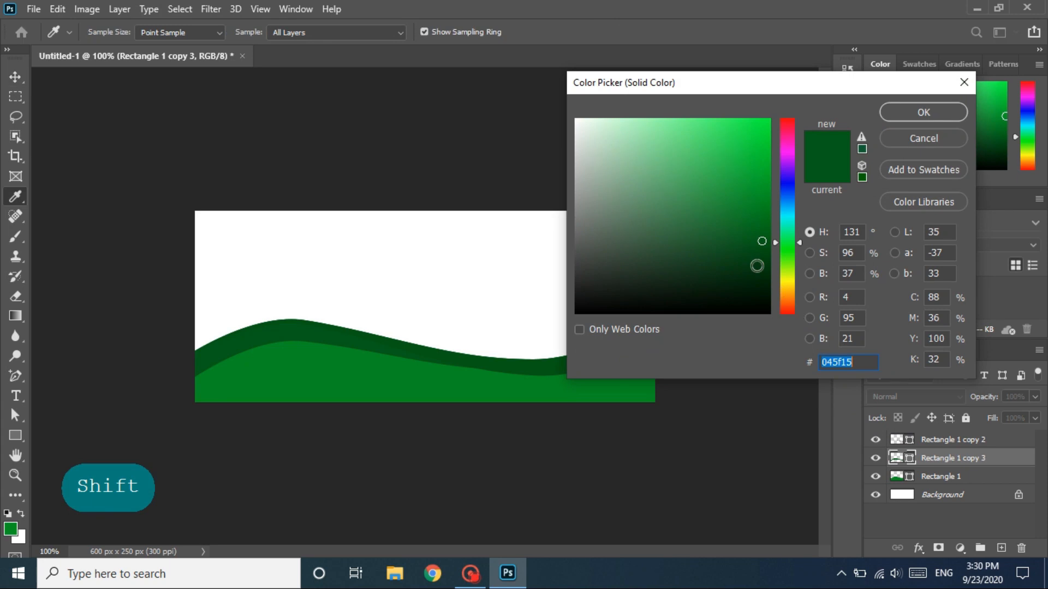
pyautogui.click(758, 190)
pyautogui.moveTo(760, 187)
pyautogui.mouseDown()
pyautogui.moveTo(767, 199)
pyautogui.moveTo(762, 169)
pyautogui.moveTo(772, 170)
pyautogui.mouseUp()
pyautogui.click(915, 116)
pyautogui.press('v')
# - Change the fill color of the bottom wave, Rectangle 1, to dark green 006313
pyautogui.click(494, 384)
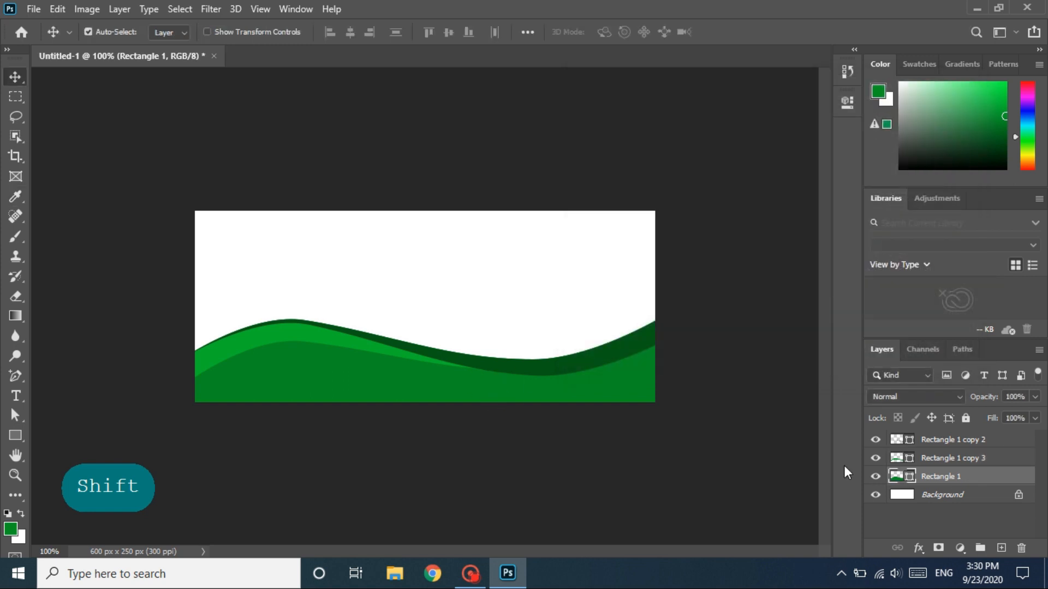
pyautogui.doubleClick(895, 476)
pyautogui.moveTo(758, 252)
pyautogui.mouseDown()
pyautogui.moveTo(771, 228)
pyautogui.moveTo(769, 237)
pyautogui.mouseUp()
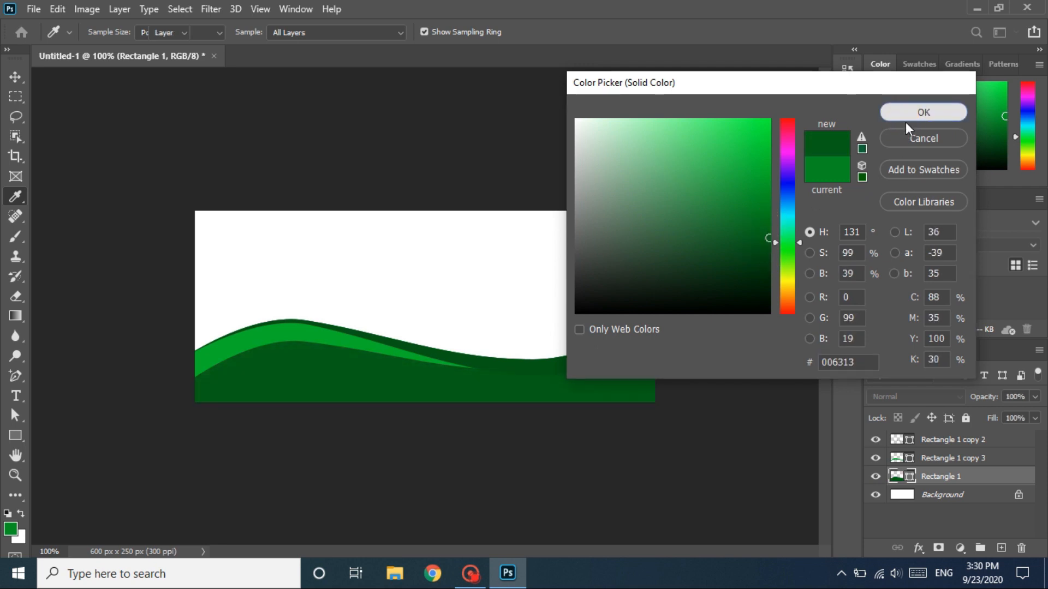
pyautogui.click(905, 119)
# - Change the fill color of the Rectangle 1 copy 2 strip to medium green 008b1a
pyautogui.doubleClick(896, 441)
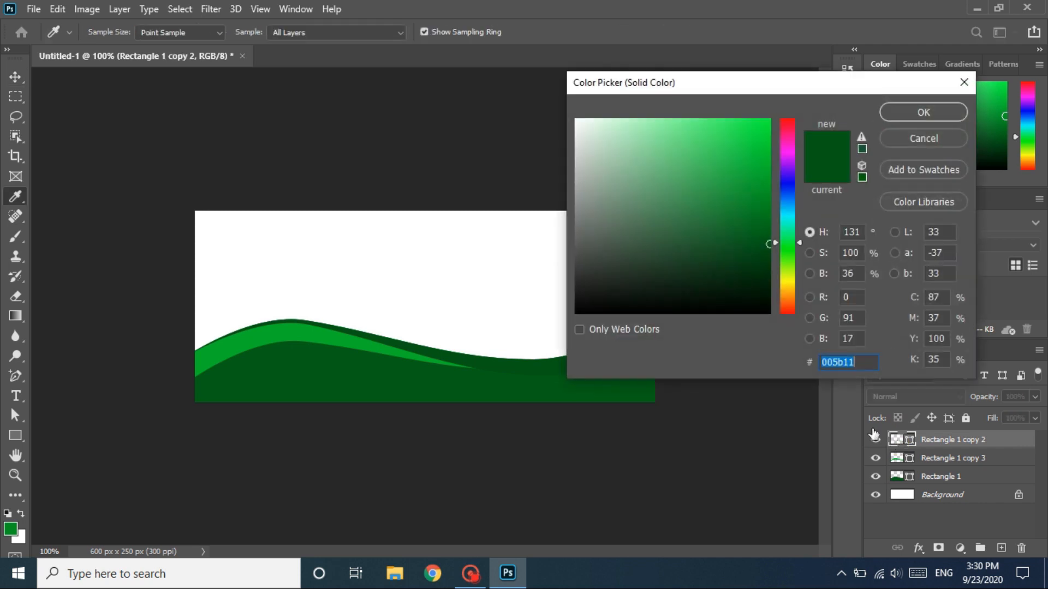
pyautogui.moveTo(769, 225); pyautogui.dragTo(767, 212)
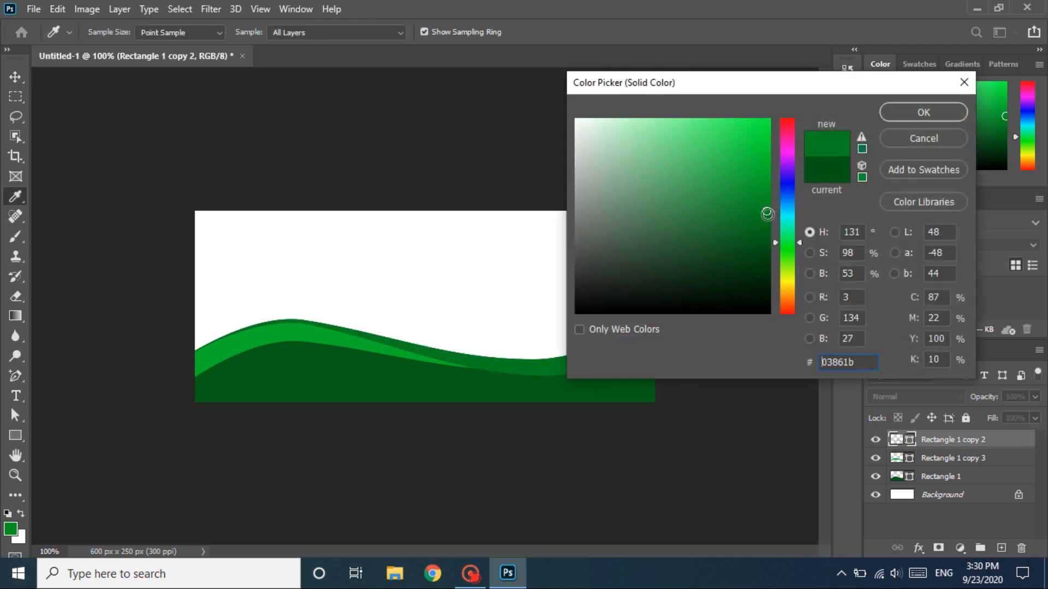
pyautogui.click(765, 201)
pyautogui.click(767, 186)
pyautogui.click(769, 197)
pyautogui.moveTo(769, 198); pyautogui.dragTo(774, 207)
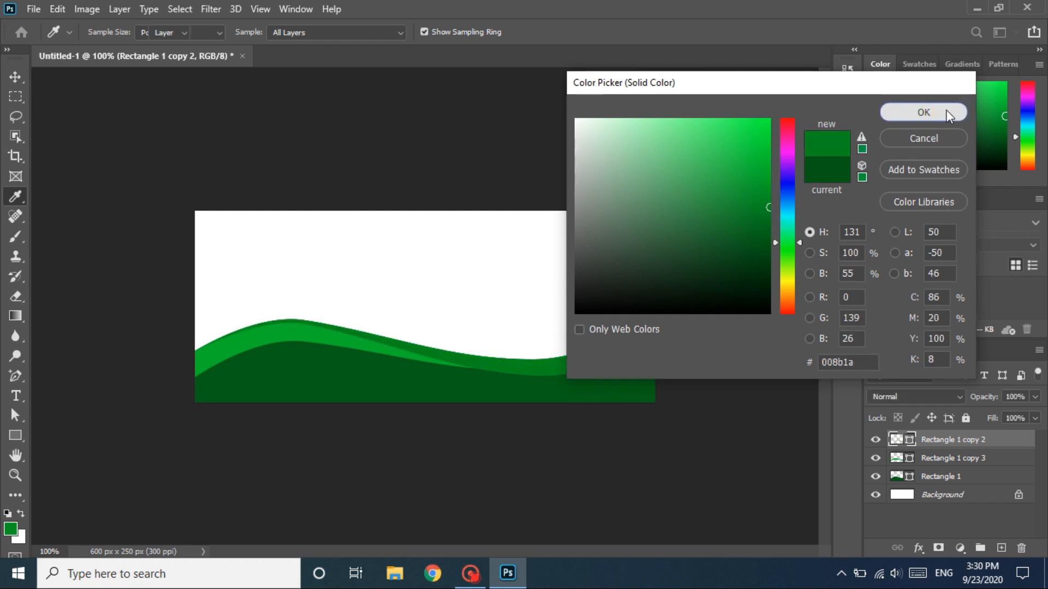
pyautogui.click(923, 112)
pyautogui.press('1')
pyautogui.press('1')
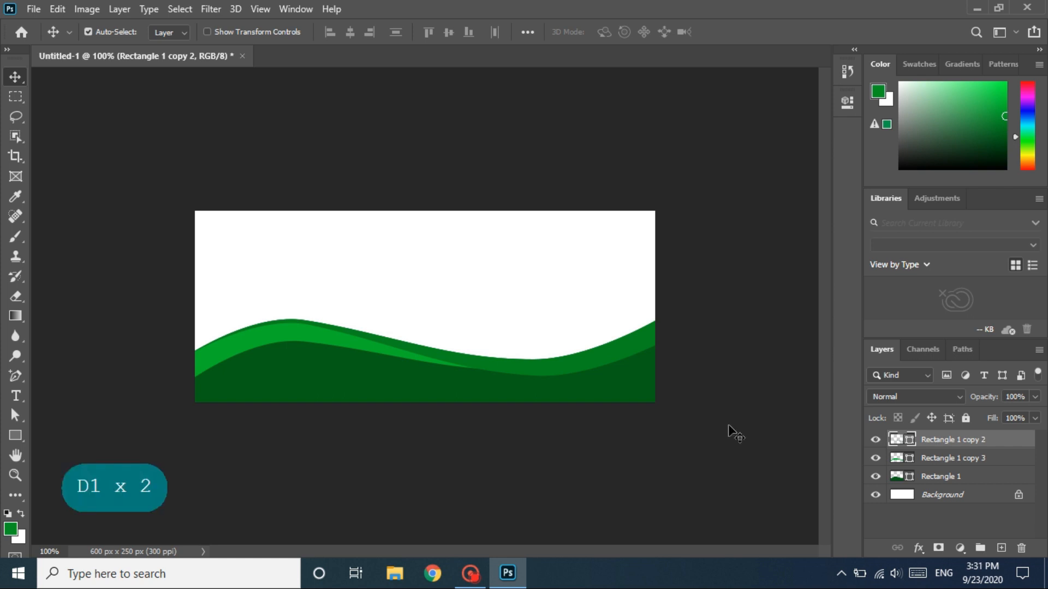
# - Duplicate the bright green Rectangle 1 copy 3 strip and move the copy about 42 px straight down
pyautogui.click(926, 459)
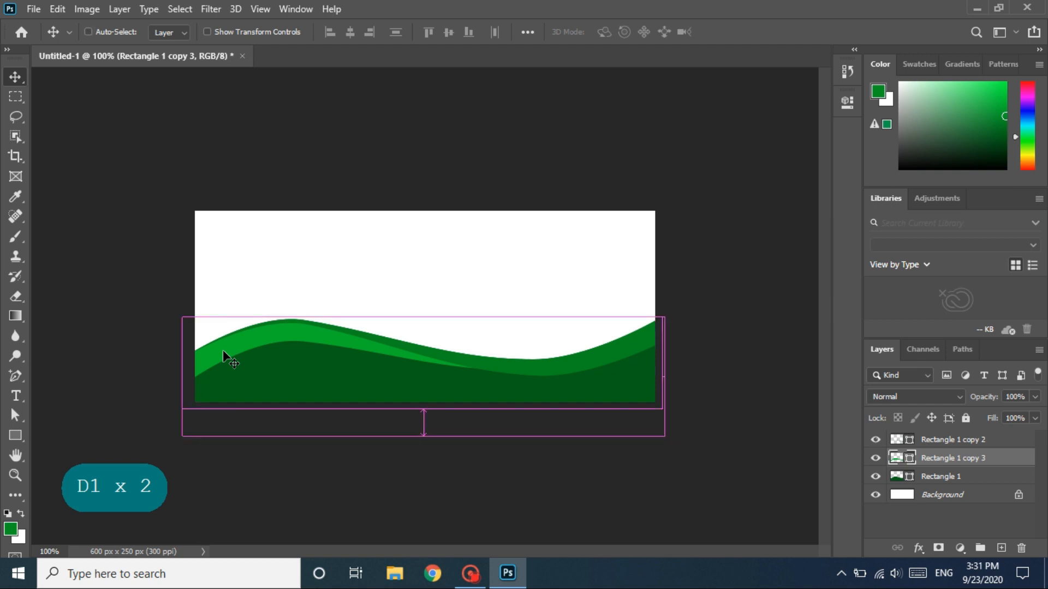
pyautogui.hotkey('ctrl', 'j')
pyautogui.moveTo(256, 350); pyautogui.dragTo(257, 374)
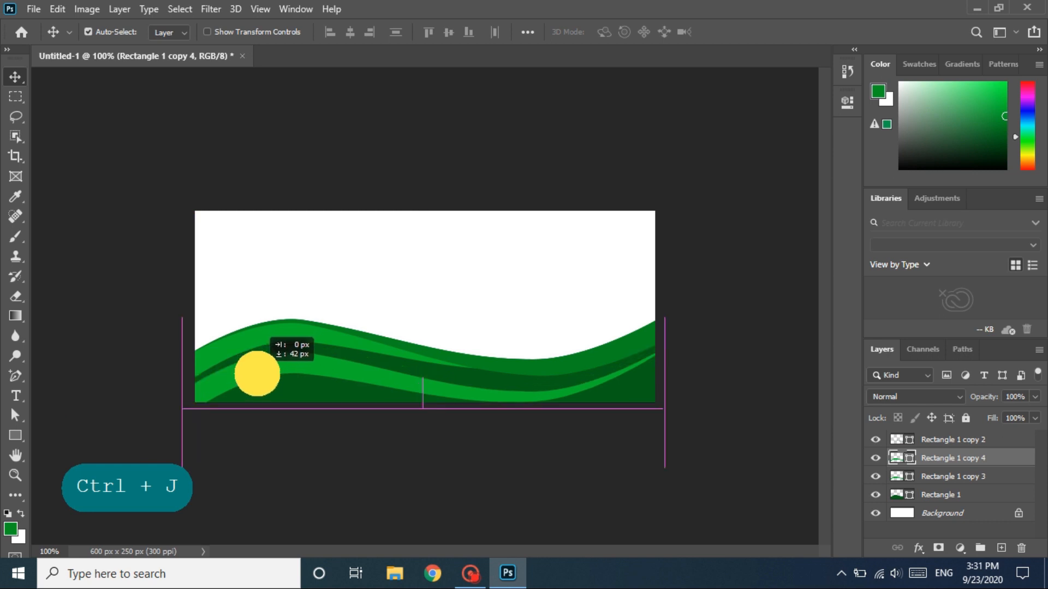
pyautogui.moveTo(256, 373); pyautogui.dragTo(257, 375)
pyautogui.press('shift')
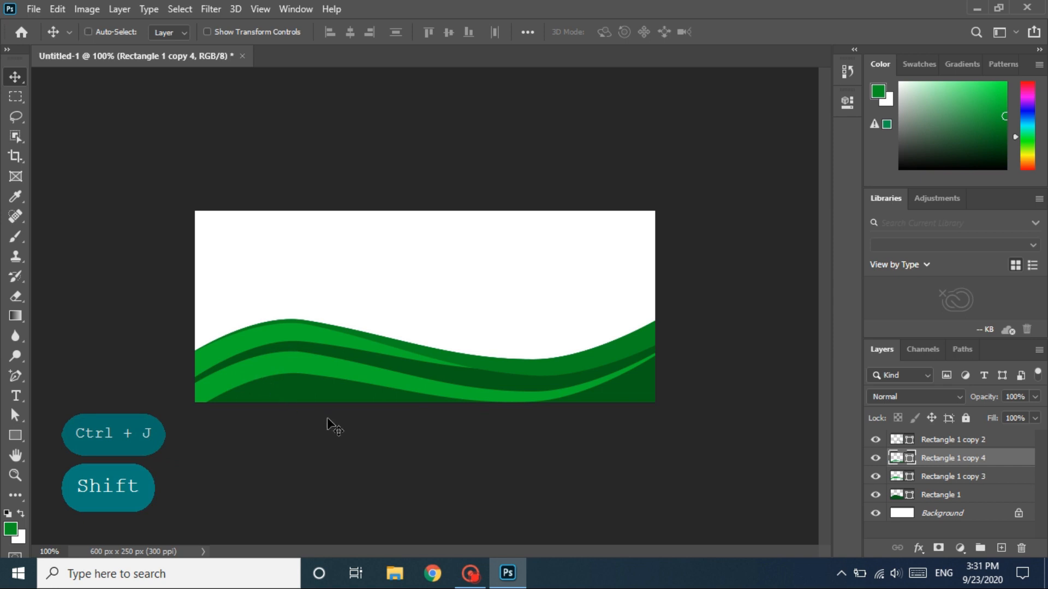
# - Duplicate the lower bright green strip and move the copy straight up into the white area above the waves
pyautogui.hotkey('ctrl', 'j')
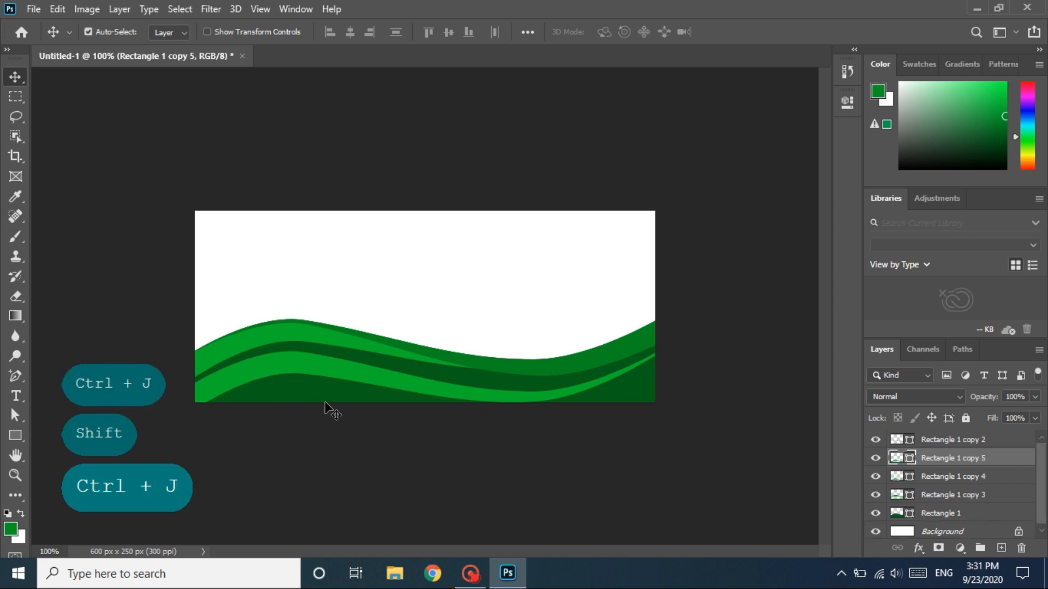
pyautogui.press('shift')
pyautogui.moveTo(328, 371); pyautogui.dragTo(335, 269)
pyautogui.press('shift')
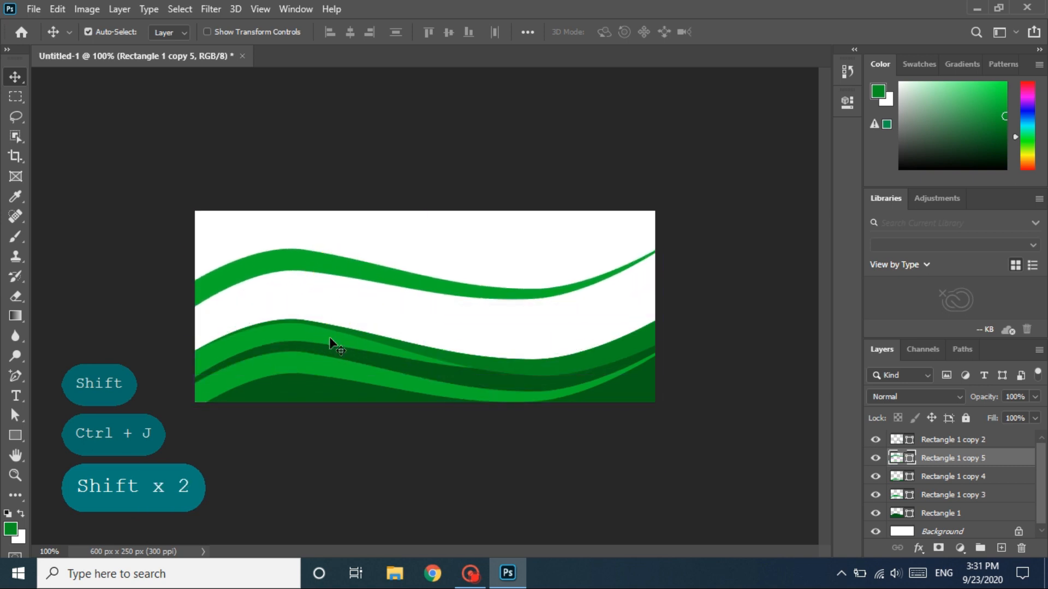
# - Select the lower bright green strip, Rectangle 1 copy 4, and scale its height to 87.11% by raising its lower edge
pyautogui.click(311, 371)
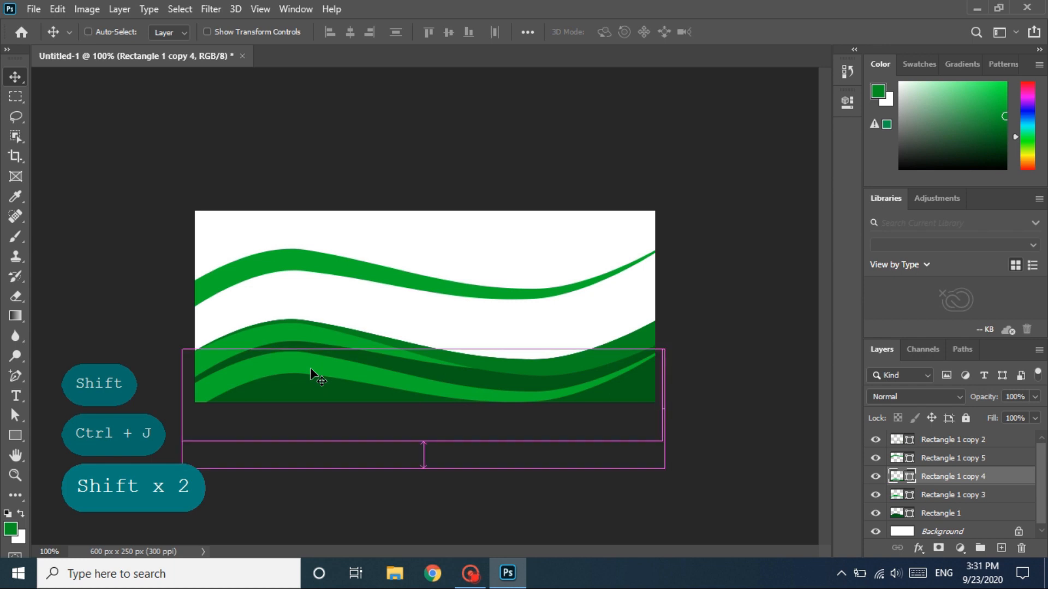
pyautogui.hotkey('ctrl', 't')
pyautogui.moveTo(424, 468); pyautogui.dragTo(420, 454)
pyautogui.hotkey('ctrl', 'z')
pyautogui.press('shift')
# - Distort the lower bright green strip by pulling its upper-left corner slightly down, and apply the transformation
pyautogui.rightClick(352, 377)
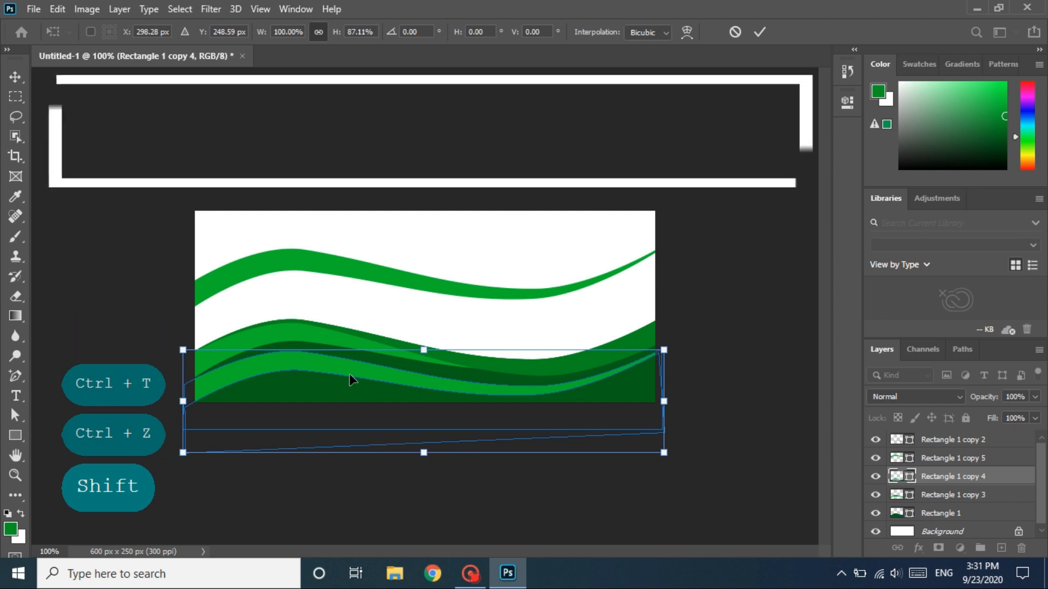
pyautogui.click(384, 163)
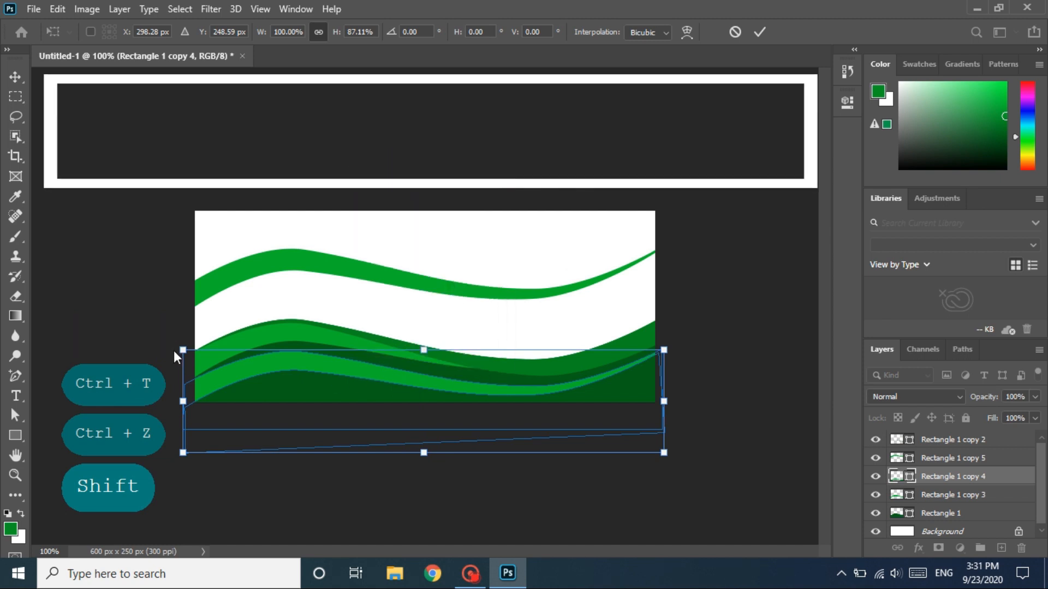
pyautogui.moveTo(184, 350); pyautogui.dragTo(185, 359)
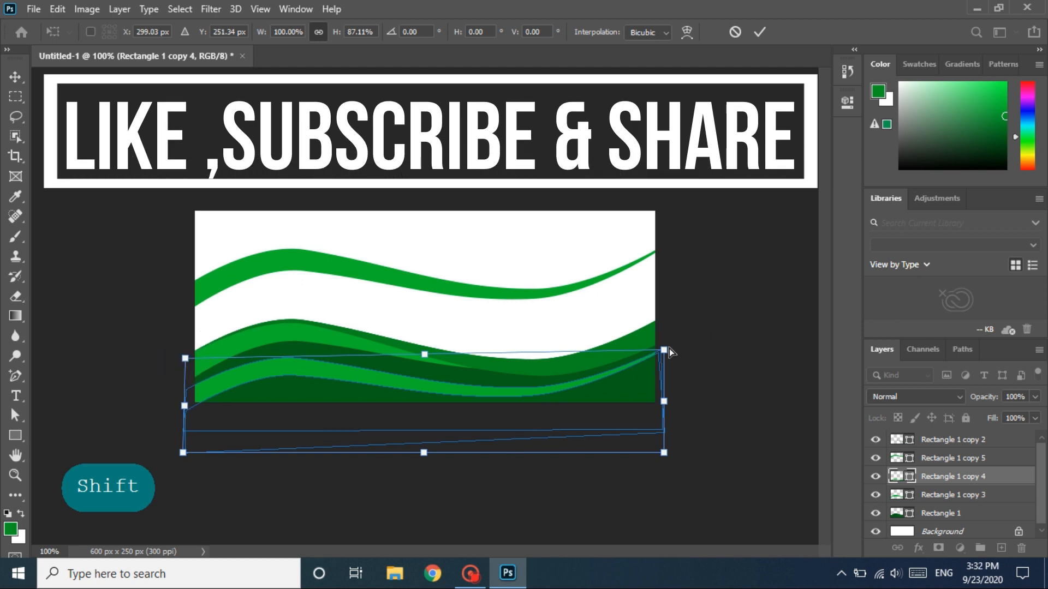
pyautogui.rightClick(609, 379)
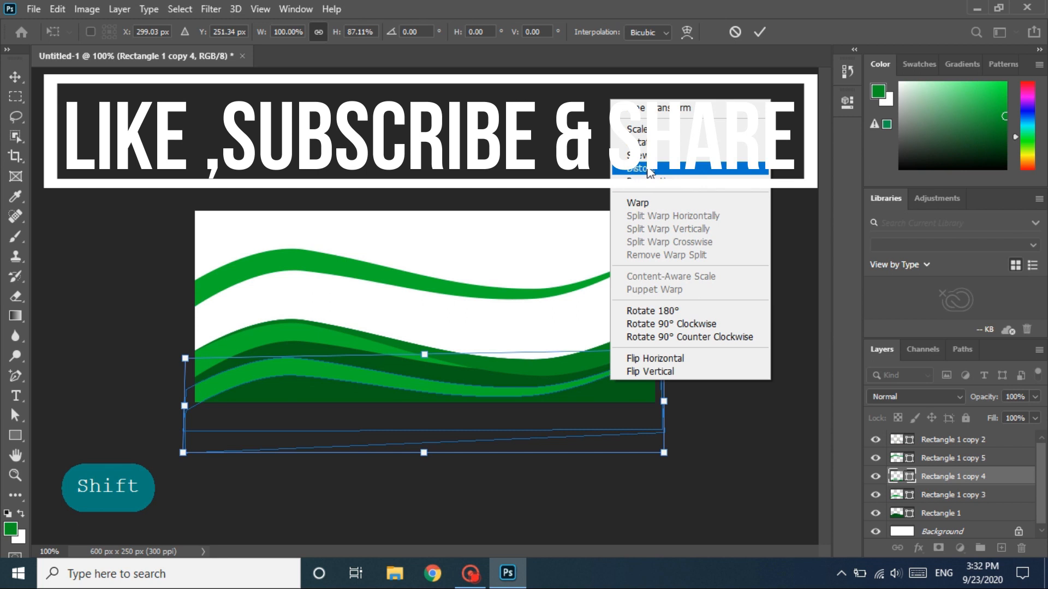
pyautogui.click(647, 169)
pyautogui.click(613, 393)
pyautogui.doubleClick(631, 445)
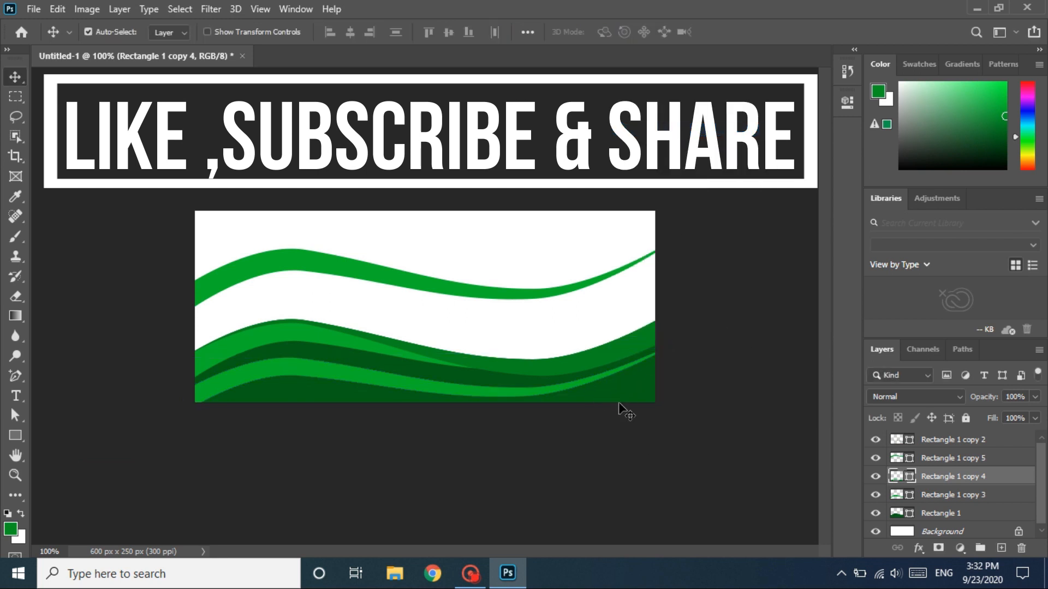
# - Rotate the lower bright green strip by -0.82°, nudge it up about 7 px and apply the transformation
pyautogui.hotkey('ctrl', 't')
pyautogui.moveTo(701, 334); pyautogui.dragTo(699, 332)
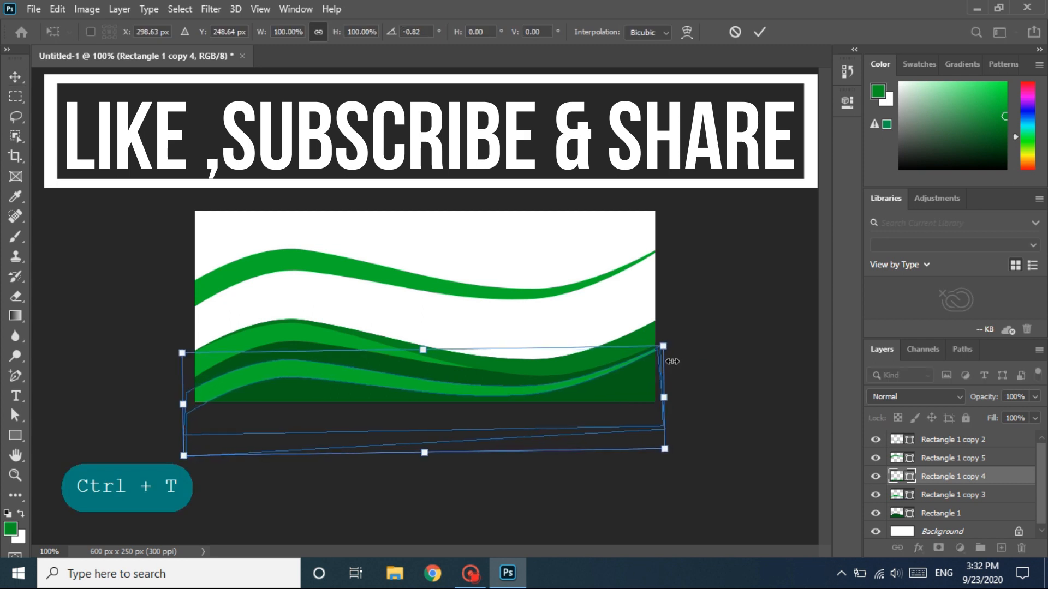
pyautogui.press('Up')
pyautogui.press('Up')
pyautogui.press('Up')
pyautogui.press('Up')
pyautogui.press('Up')
pyautogui.press('Up')
pyautogui.press('Up')
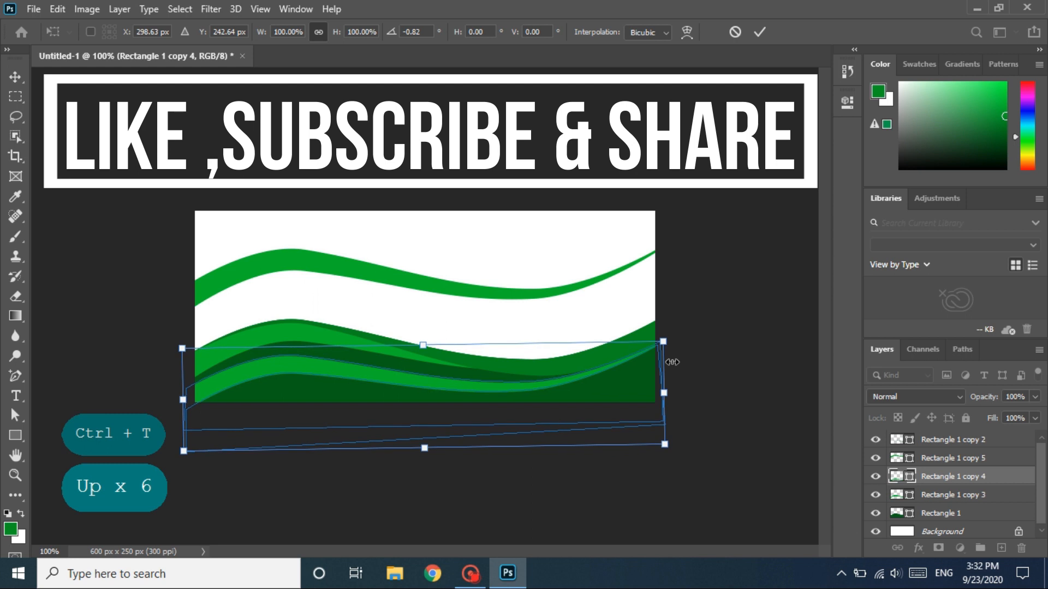
pyautogui.doubleClick(600, 396)
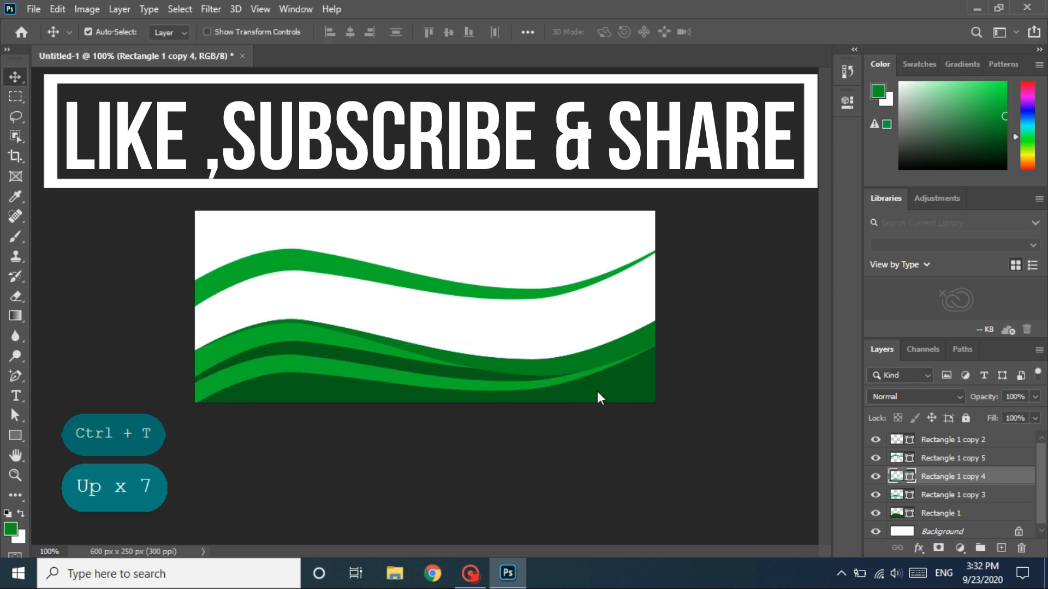
# - Rotate the lower bright green strip, Rectangle 1 copy 4, slightly clockwise and apply the transformation
pyautogui.press('1')
pyautogui.press('1')
pyautogui.click(362, 372)
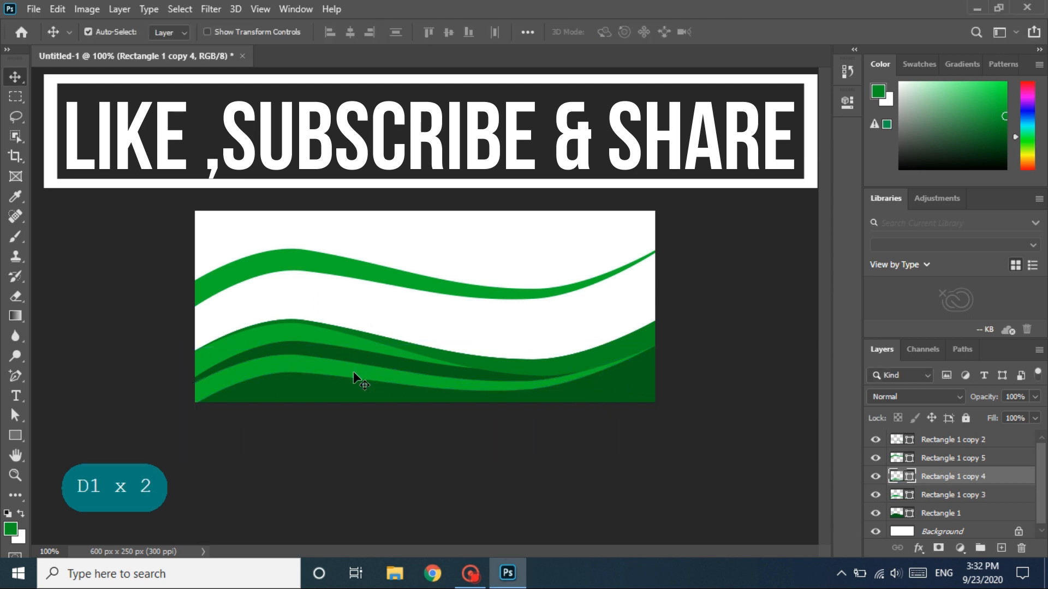
pyautogui.moveTo(352, 371); pyautogui.dragTo(356, 370)
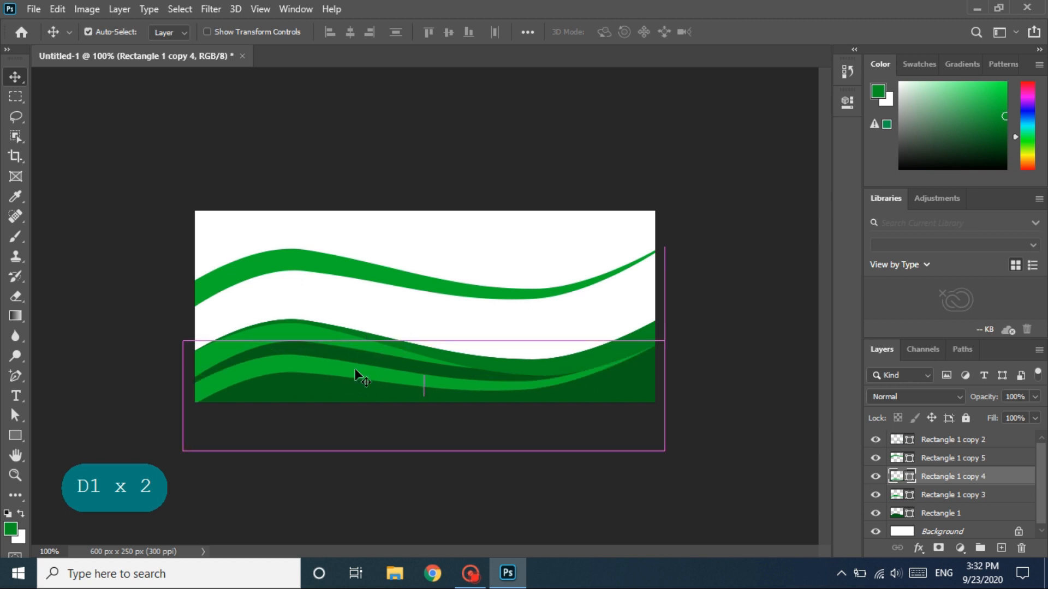
pyautogui.press('shift')
pyautogui.hotkey('ctrl', 't')
pyautogui.moveTo(708, 273); pyautogui.dragTo(713, 286)
pyautogui.doubleClick(555, 386)
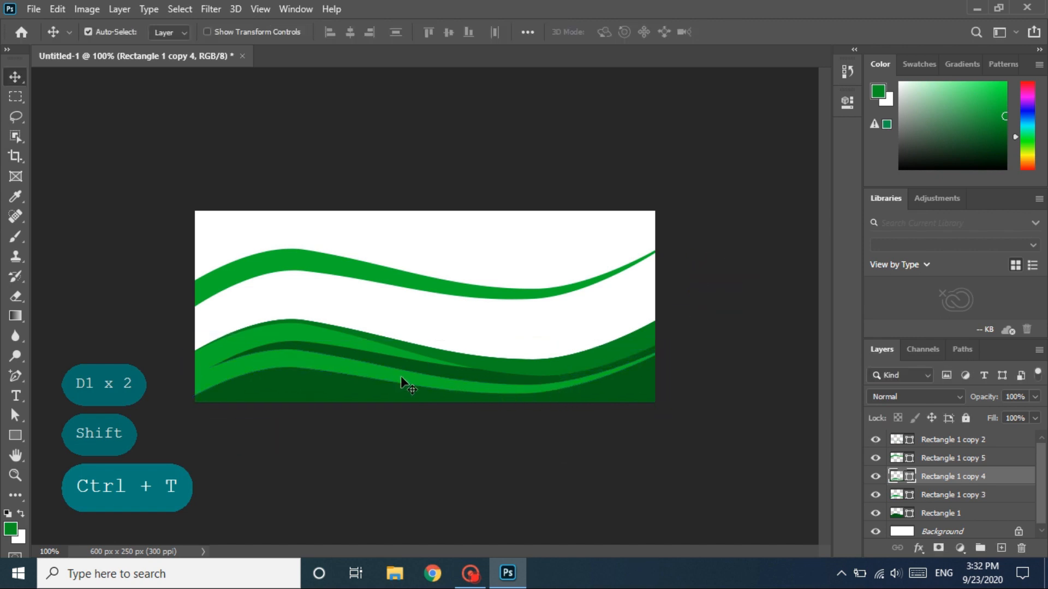
# - Fine-tune the lower bright green strip's position by nudging it 4 px to the right and adjusting its height by 2 px
pyautogui.press('Down')
pyautogui.press('Down')
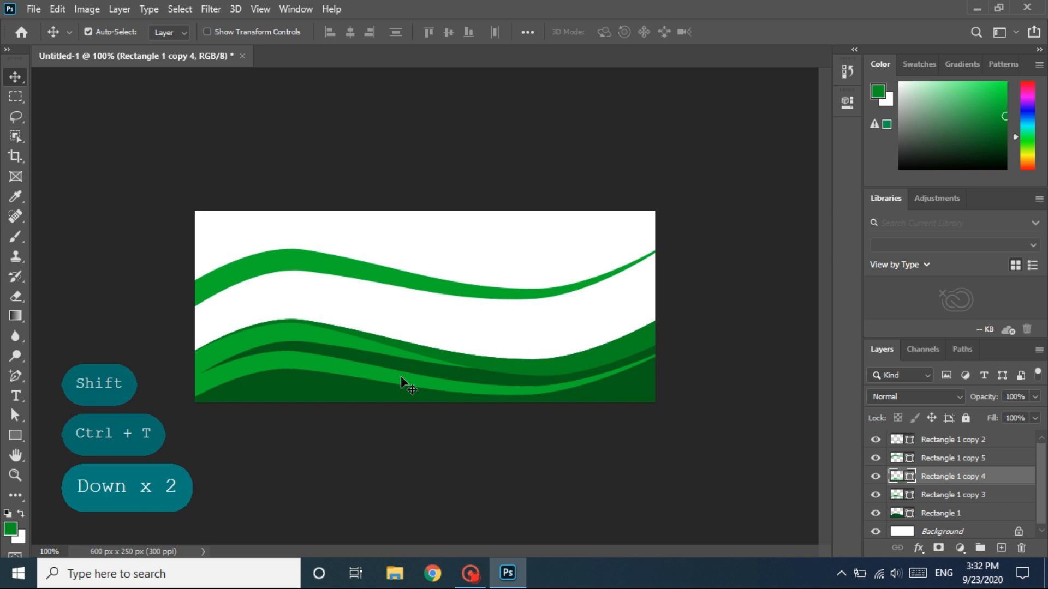
pyautogui.press('Right')
pyautogui.press('Right')
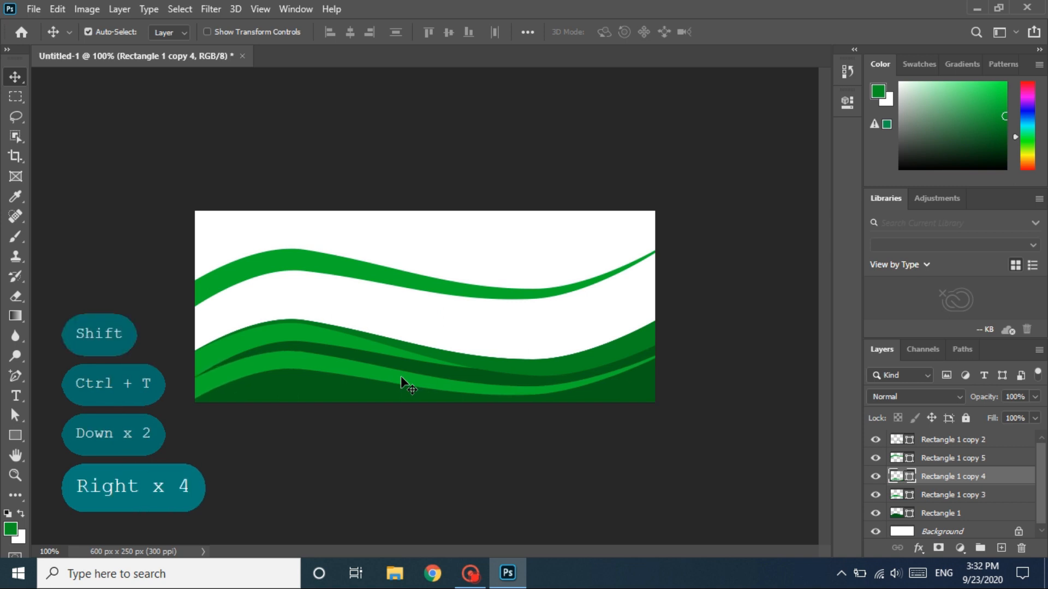
pyautogui.press('Up')
pyautogui.press('Up')
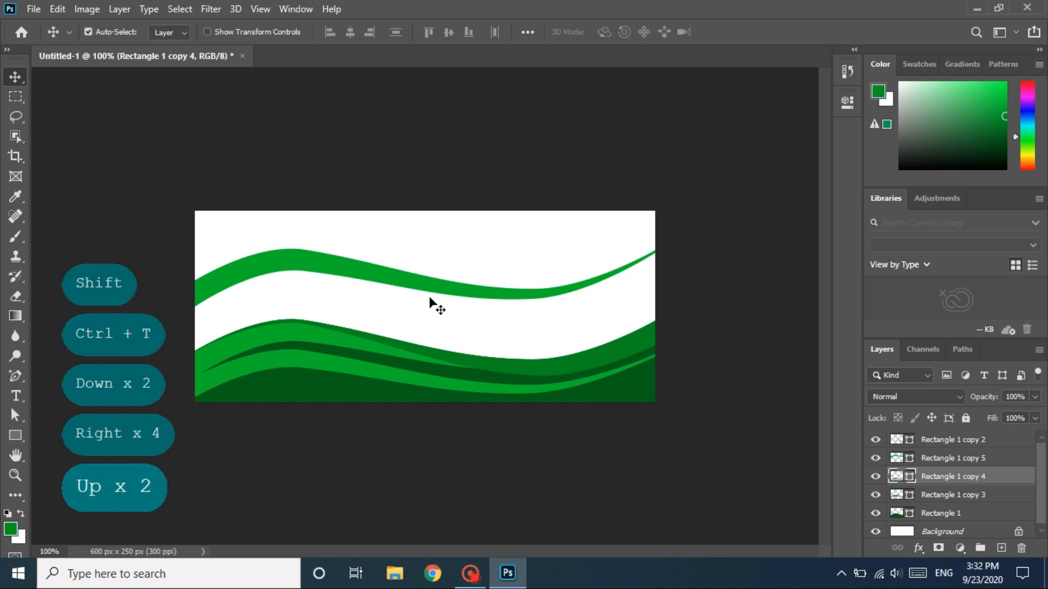
# - Flip the upper green strip, Rectangle 1 copy 5, horizontally and move it about 74 px straight down over the waves
pyautogui.click(429, 295)
pyautogui.press('ctrl')
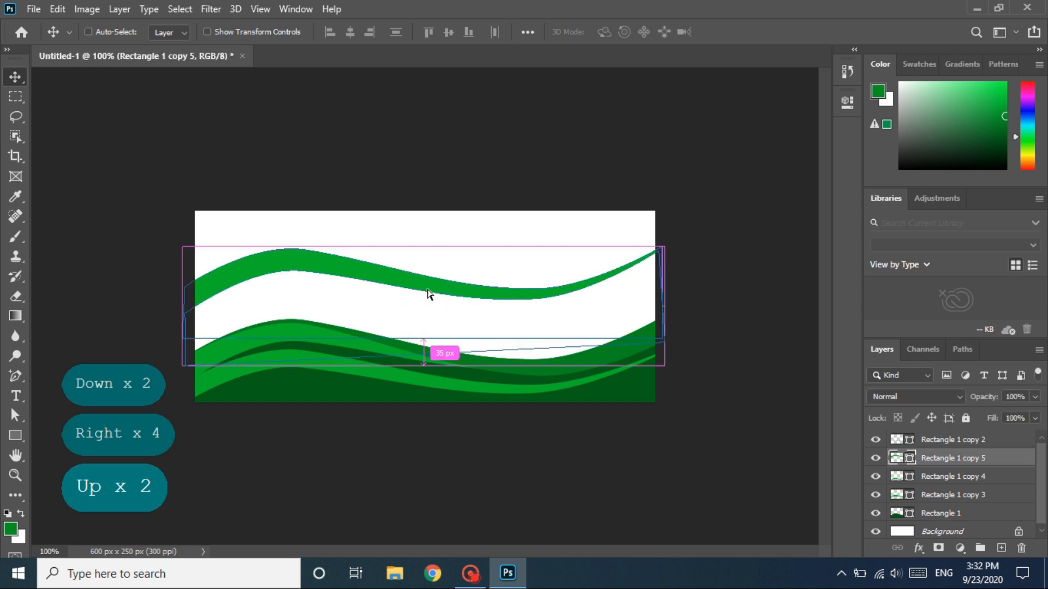
pyautogui.hotkey('ctrl', 't')
pyautogui.rightClick(429, 290)
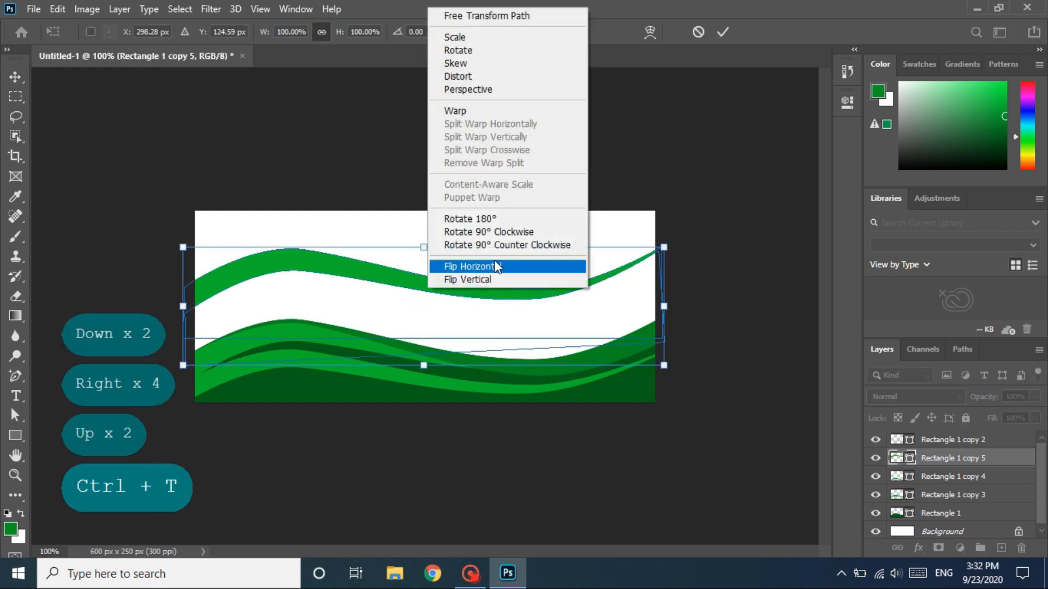
pyautogui.click(496, 266)
pyautogui.rightClick(494, 267)
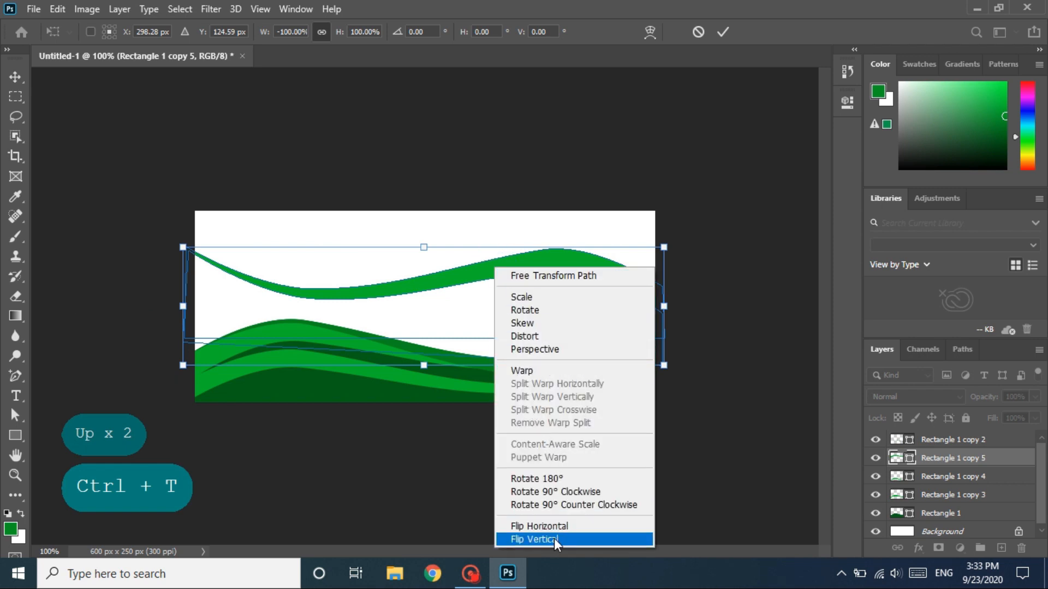
pyautogui.click(404, 334)
pyautogui.moveTo(437, 287)
pyautogui.mouseDown()
pyautogui.moveTo(442, 331)
pyautogui.moveTo(433, 351)
pyautogui.moveTo(464, 334)
pyautogui.moveTo(414, 335)
pyautogui.moveTo(433, 355)
pyautogui.moveTo(440, 329)
pyautogui.moveTo(439, 338)
pyautogui.mouseUp()
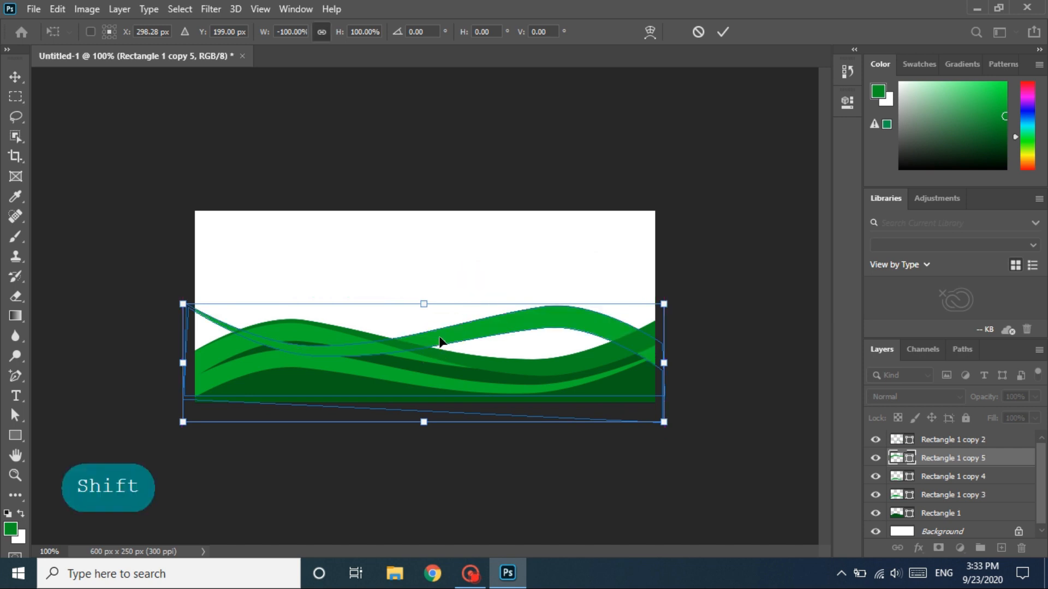
# - Rotate the flipped strip about 6° counterclockwise, shift it further down so it crosses the other waves, and apply the transformation
pyautogui.moveTo(708, 280); pyautogui.dragTo(697, 265)
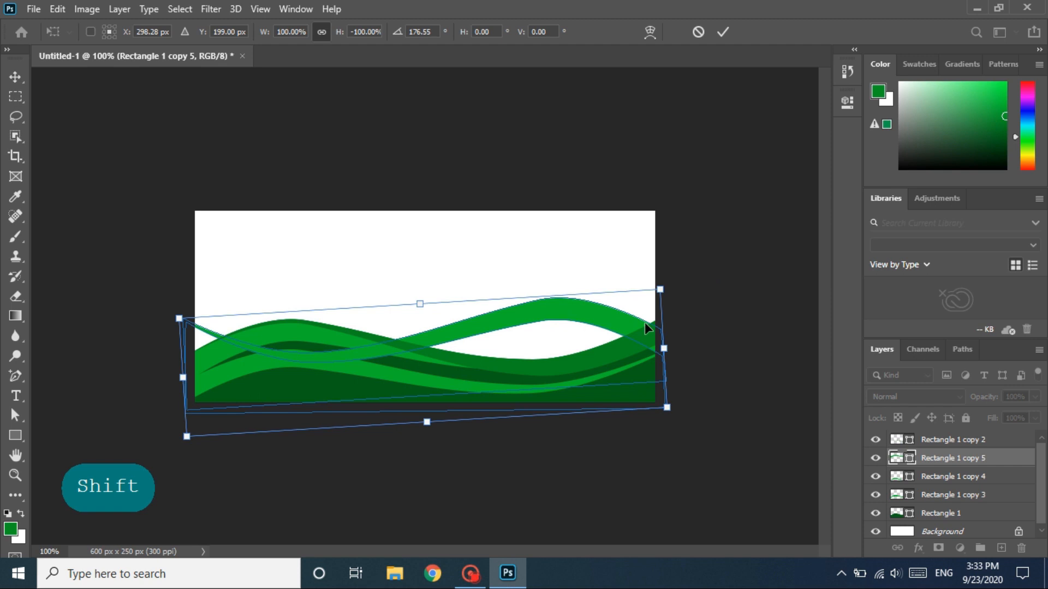
pyautogui.moveTo(569, 326); pyautogui.dragTo(559, 333)
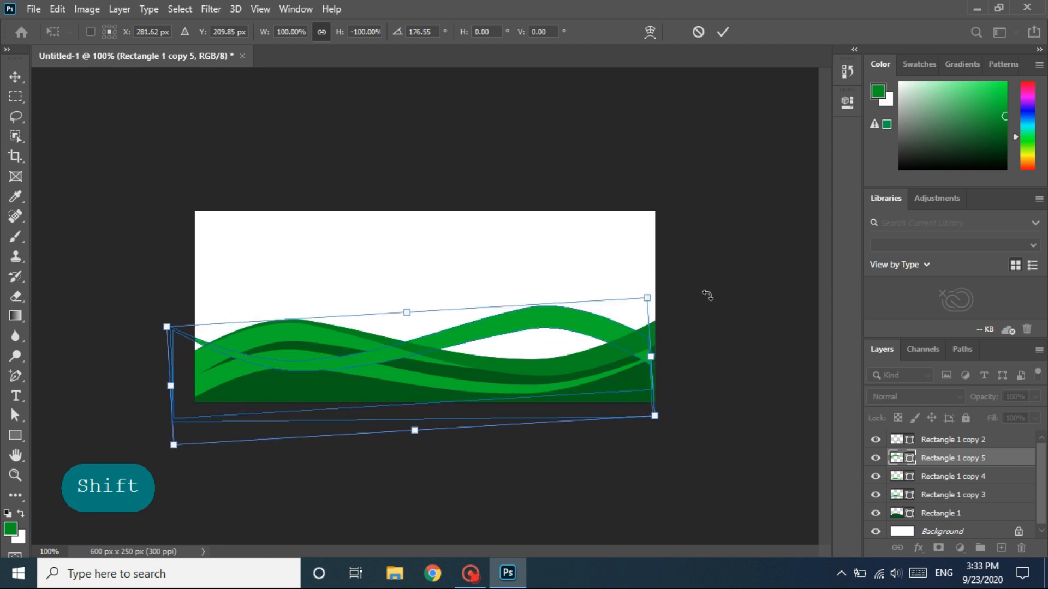
pyautogui.moveTo(694, 278); pyautogui.dragTo(694, 264)
pyautogui.moveTo(511, 315); pyautogui.dragTo(520, 339)
pyautogui.moveTo(568, 368); pyautogui.dragTo(575, 364)
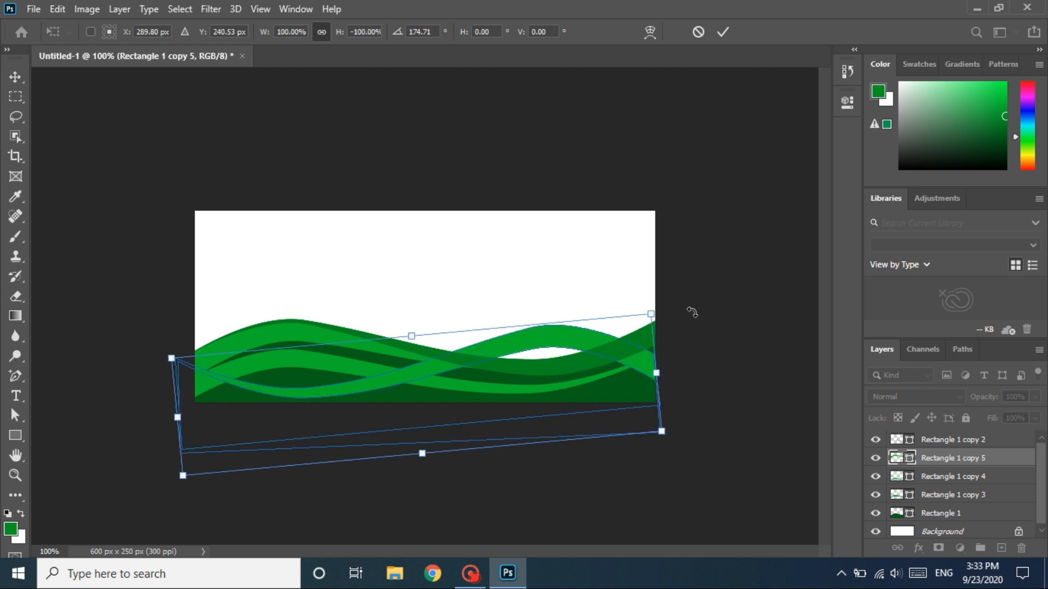
pyautogui.moveTo(676, 294); pyautogui.dragTo(670, 292)
pyautogui.moveTo(554, 334); pyautogui.dragTo(552, 327)
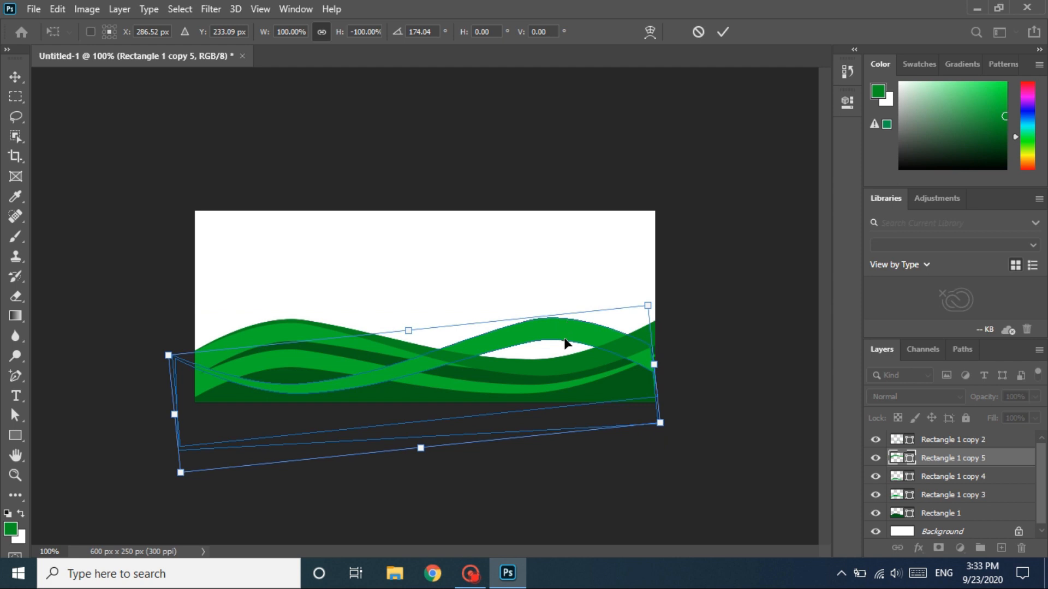
pyautogui.press('Return')
pyautogui.click(482, 533)
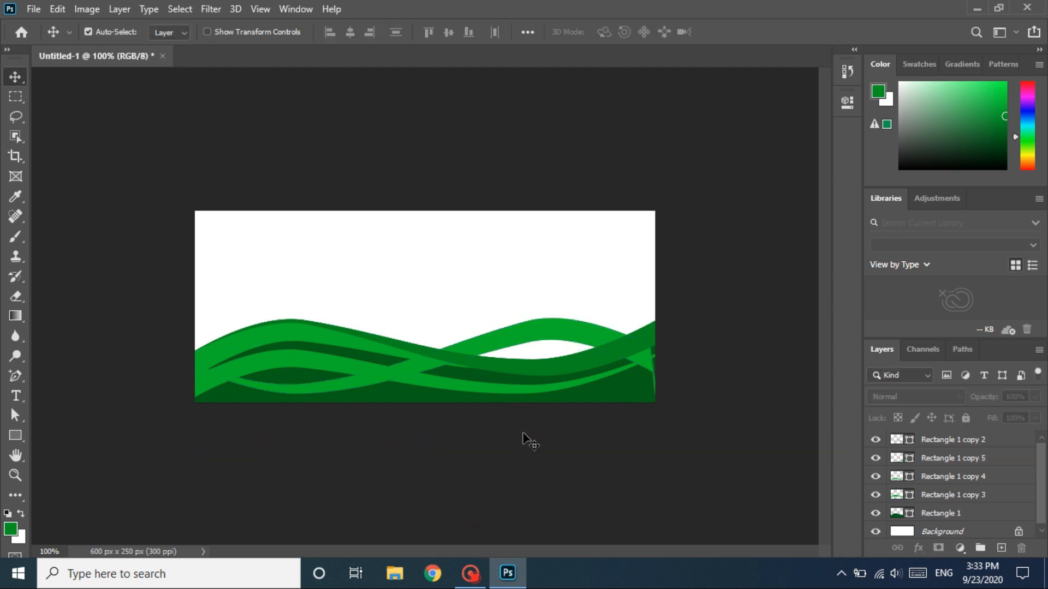
# - Change the fill colour of the lower bright green strip, Rectangle 1 copy 4, to grey 949694
pyautogui.click(333, 362)
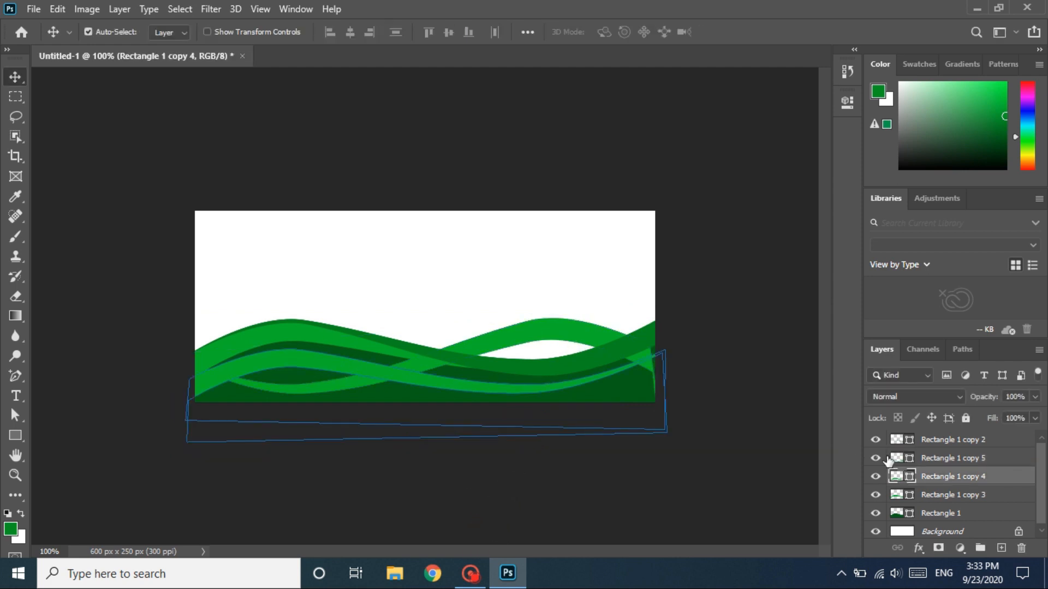
pyautogui.doubleClick(896, 476)
pyautogui.click(587, 198)
pyautogui.moveTo(586, 199); pyautogui.dragTo(577, 199)
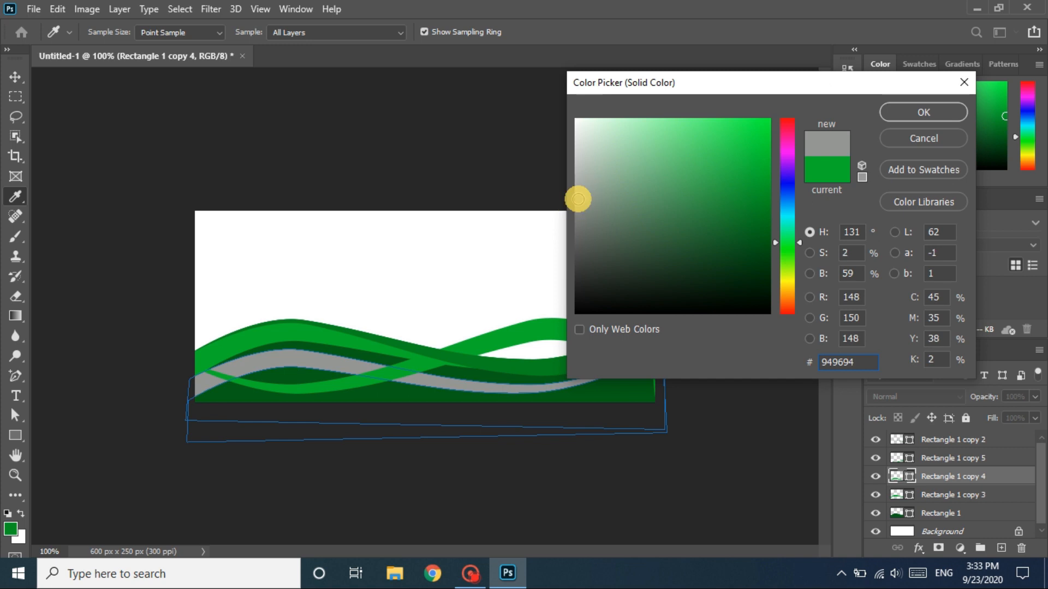
pyautogui.click(901, 113)
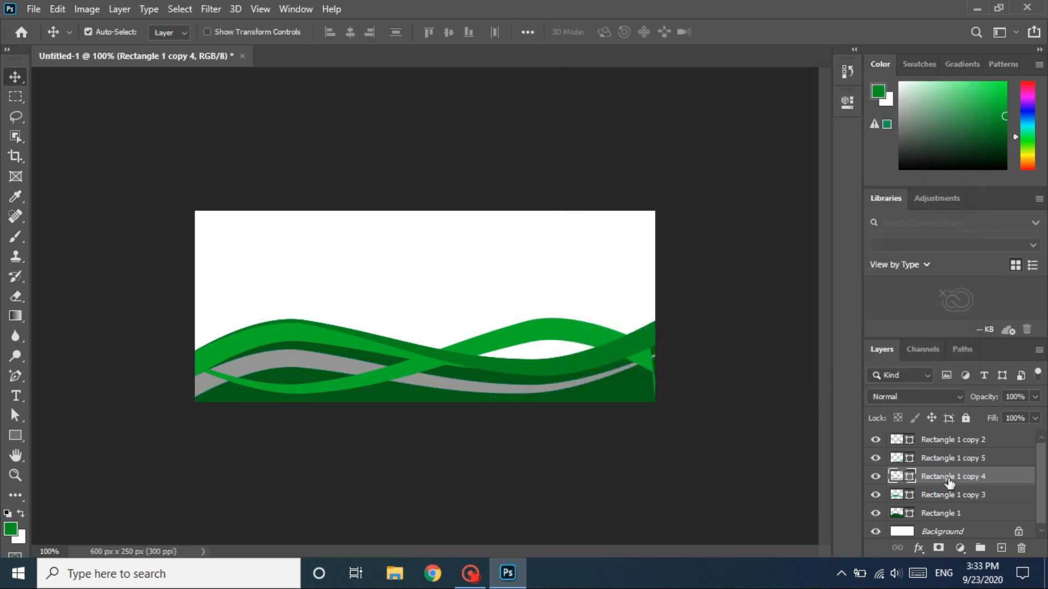
# - Place Rectangle 1 copy 4 above Rectangle 1 copy 5 in the layer order and set its blend mode to Screen
pyautogui.moveTo(949, 482); pyautogui.dragTo(946, 461)
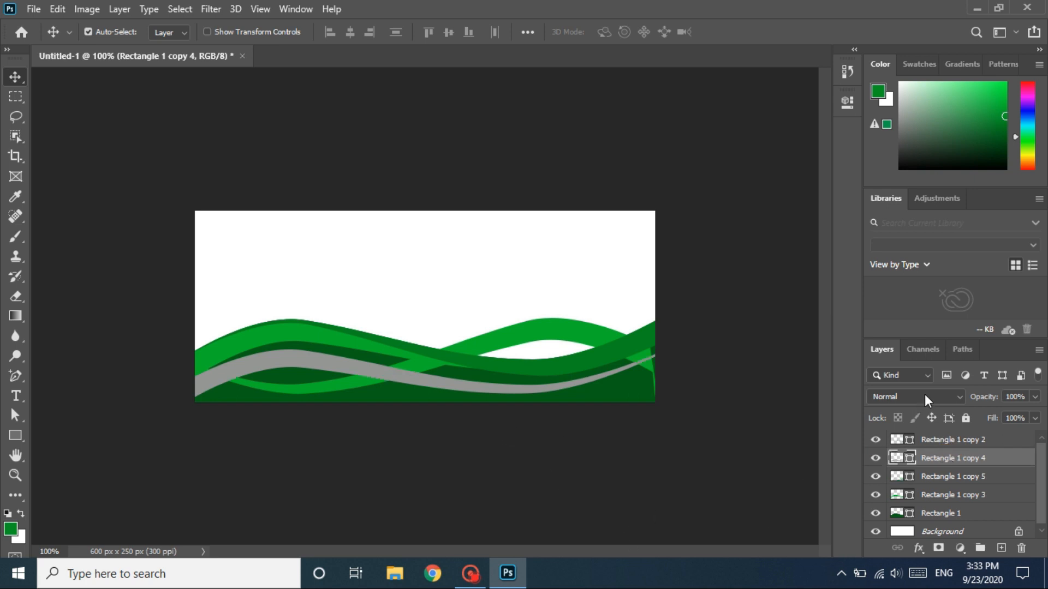
pyautogui.click(958, 397)
pyautogui.click(917, 303)
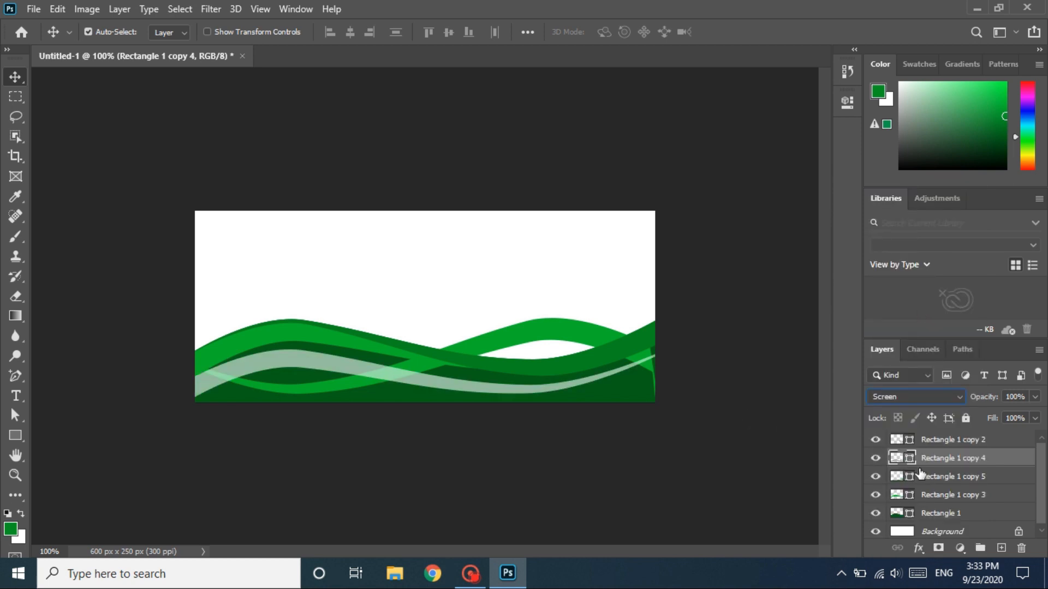
# - Set the crossing strip, Rectangle 1 copy 5, to Screen blend mode and sample the pale strip's colour 94bf9c as its fill
pyautogui.click(938, 477)
pyautogui.click(949, 398)
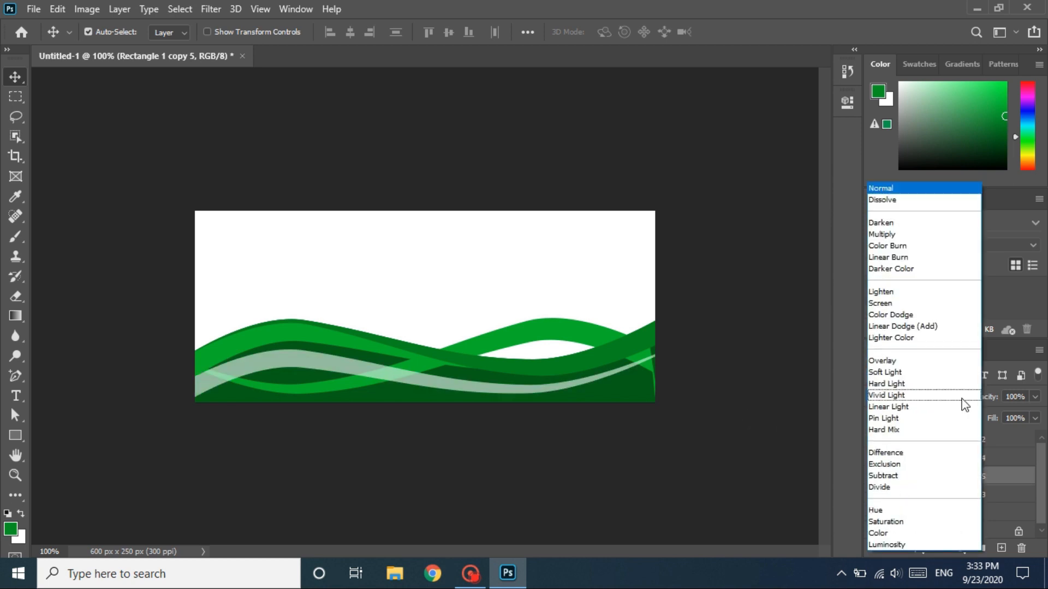
pyautogui.click(924, 303)
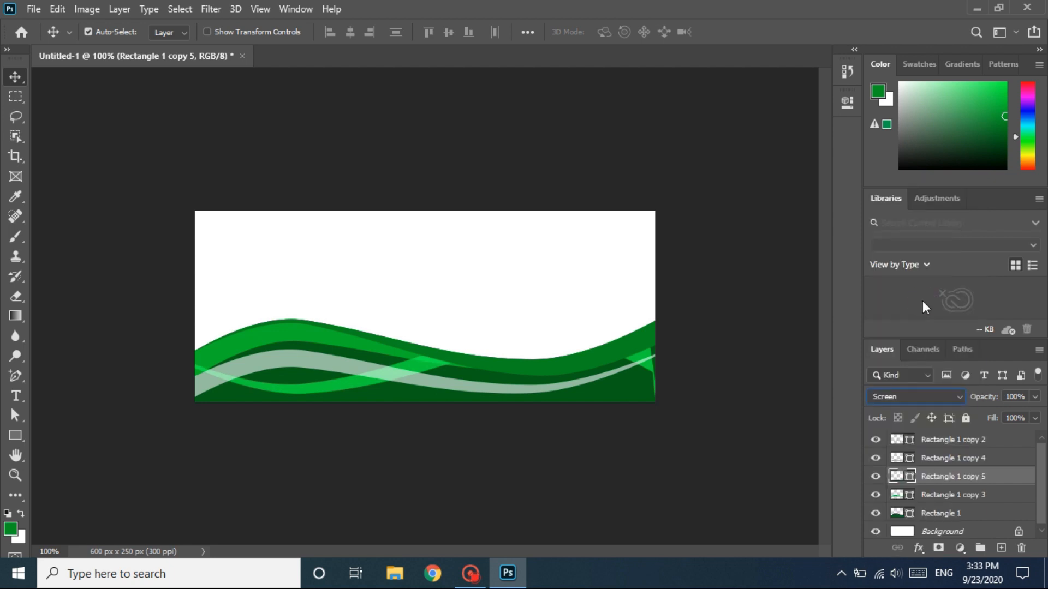
pyautogui.doubleClick(894, 473)
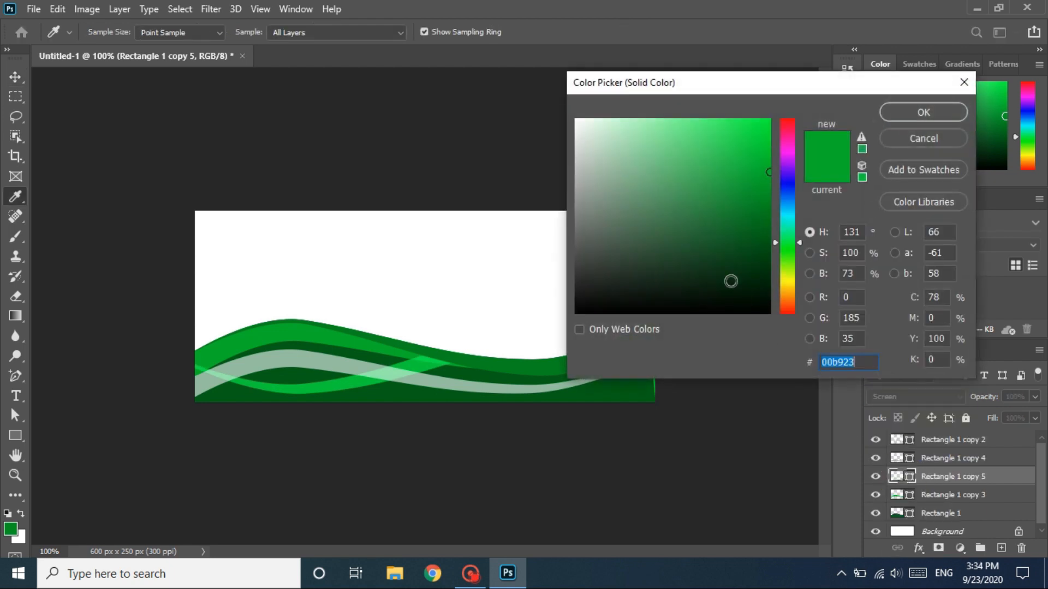
pyautogui.moveTo(614, 195); pyautogui.dragTo(570, 195)
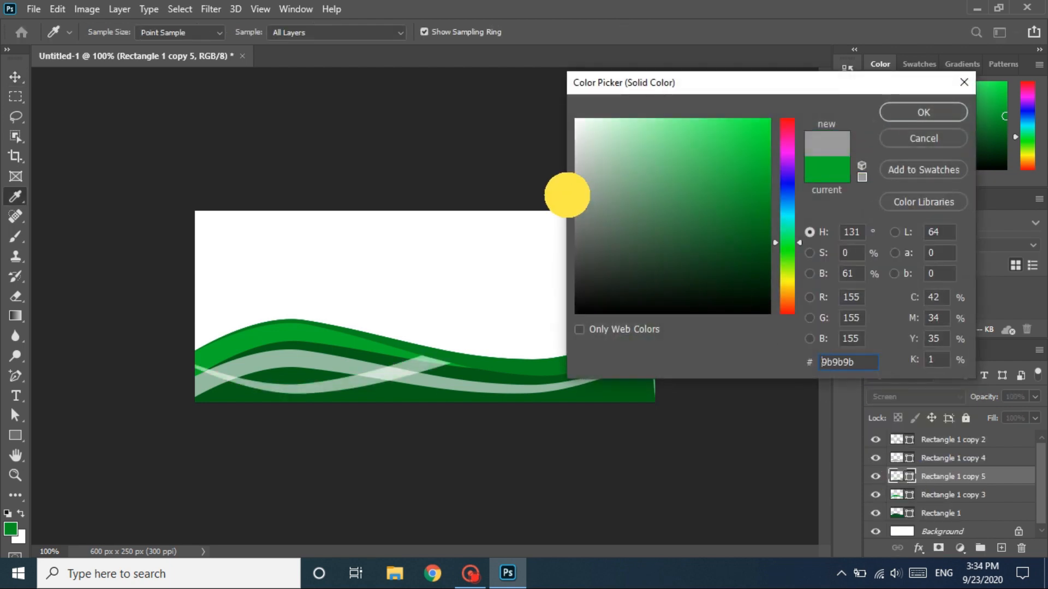
pyautogui.click(292, 357)
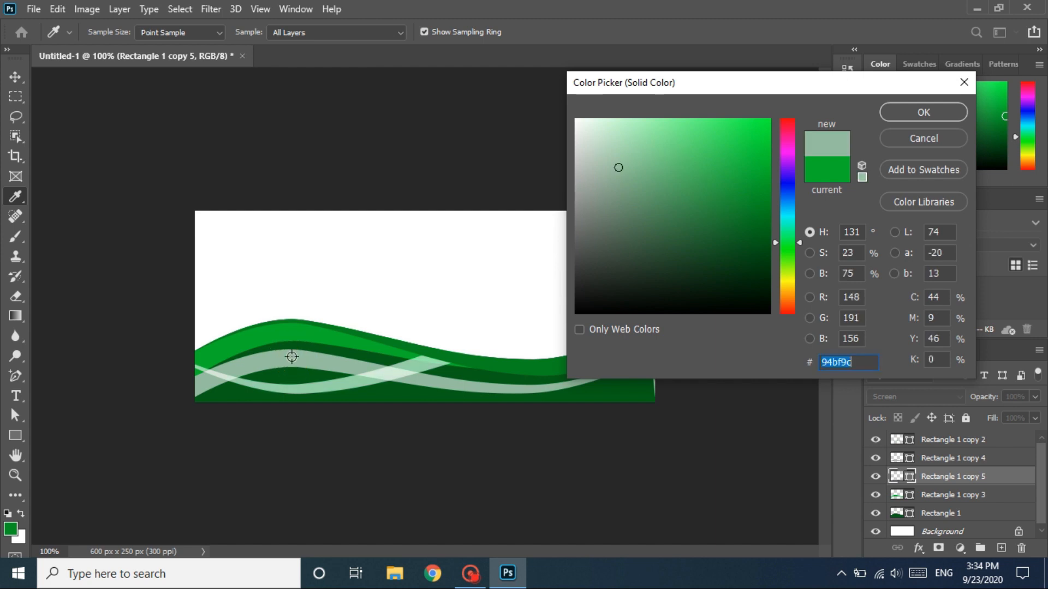
pyautogui.click(900, 114)
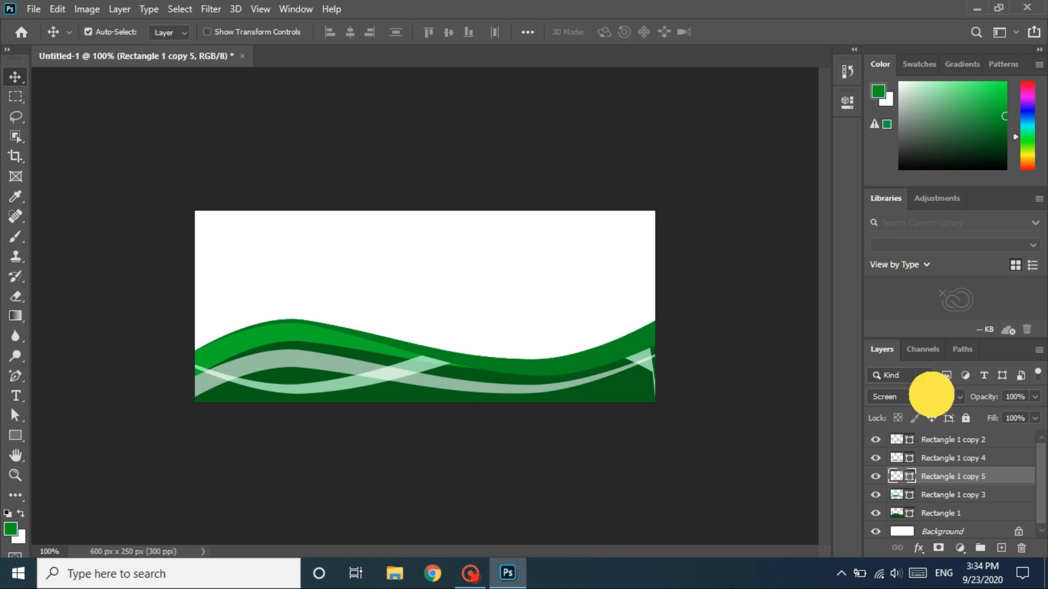
# - Try the Normal blend mode on the crossing strip, set it back to Screen and deselect the layer
pyautogui.click(931, 396)
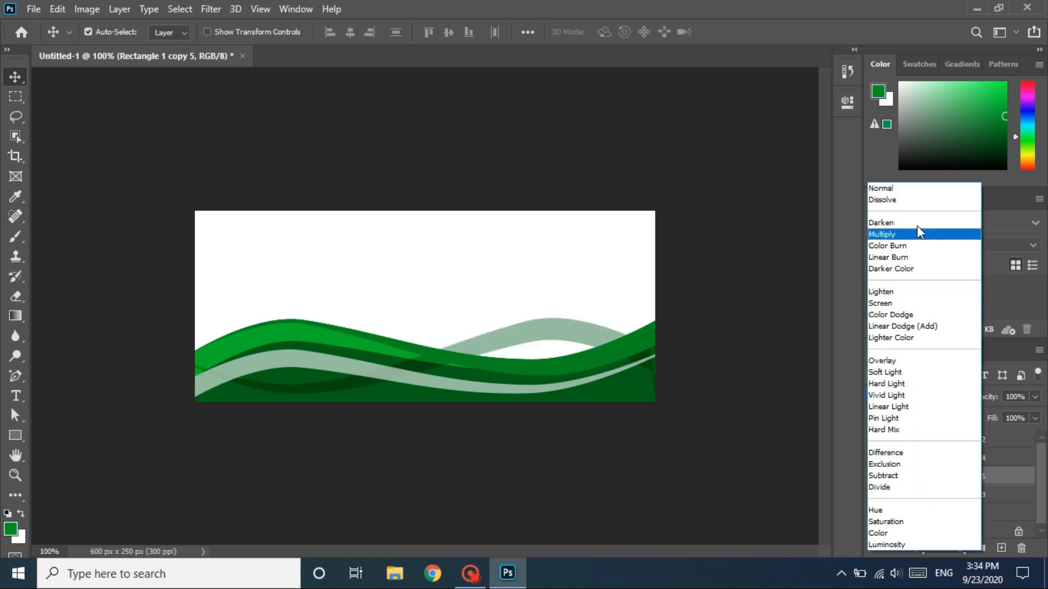
pyautogui.click(912, 189)
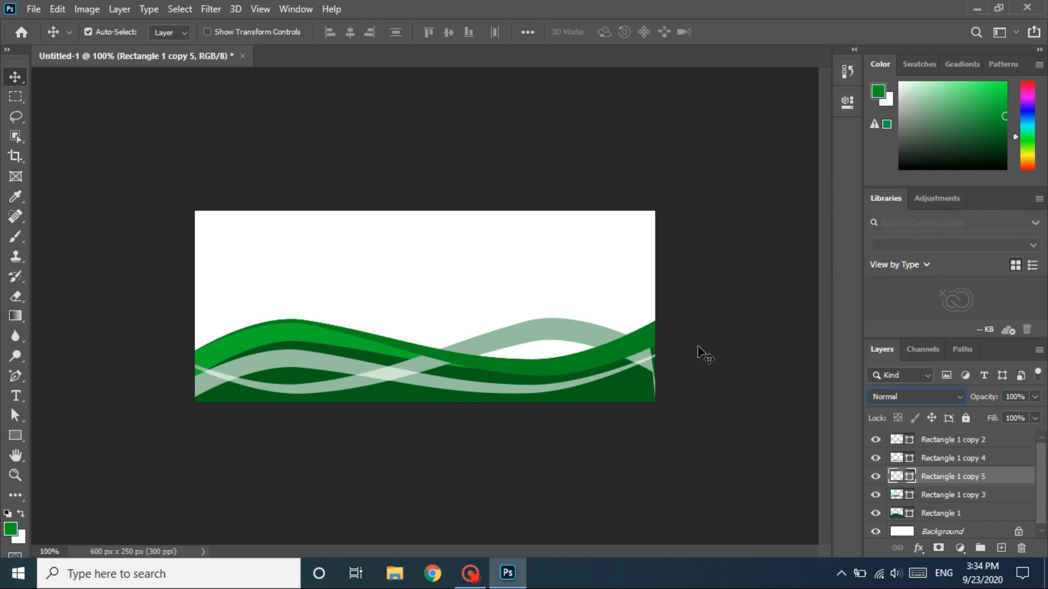
pyautogui.click(907, 397)
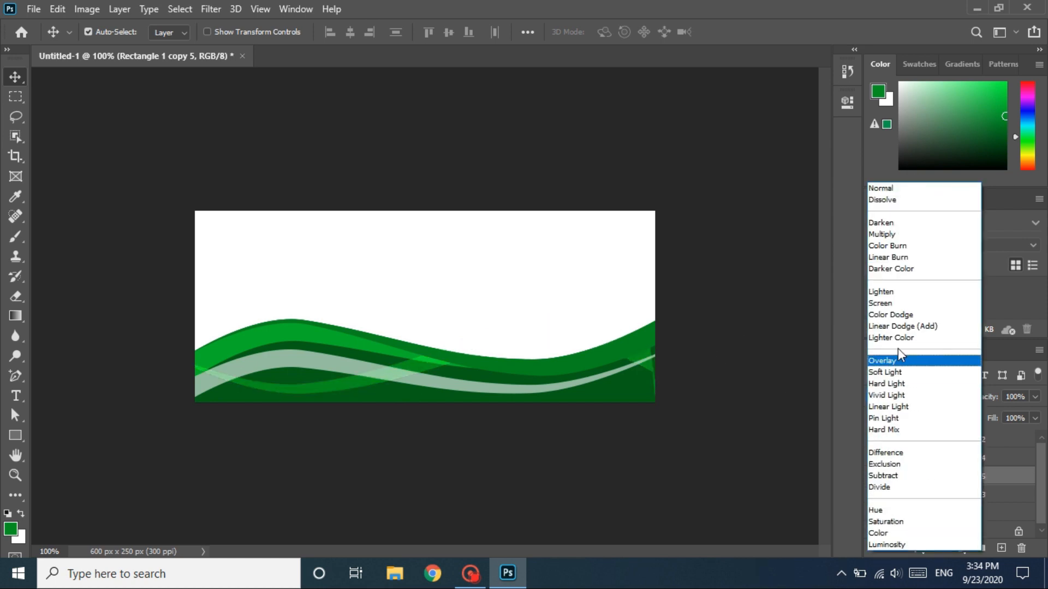
pyautogui.click(897, 299)
pyautogui.click(690, 394)
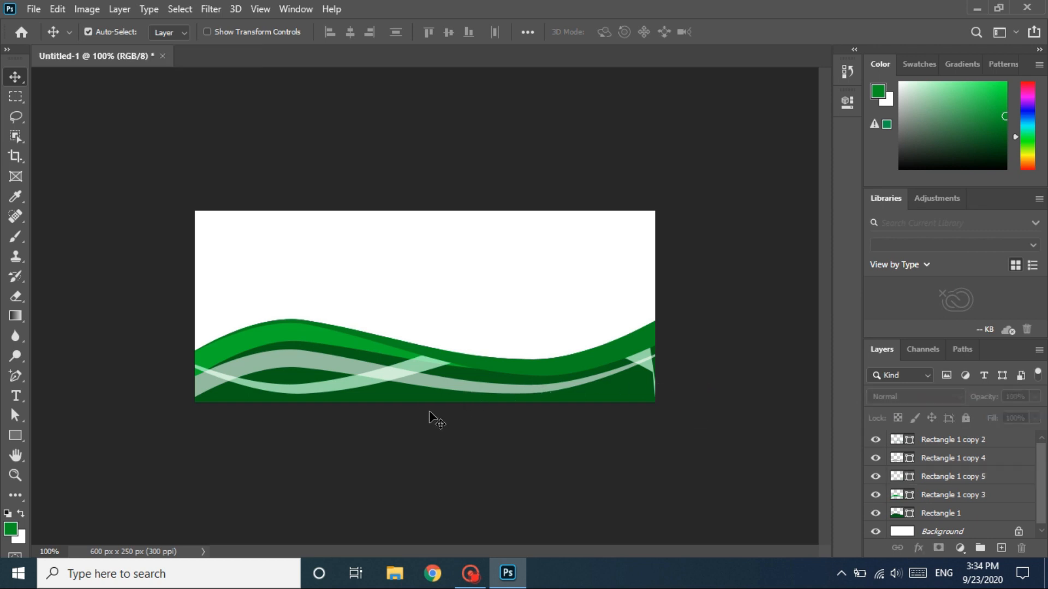
# - Change the fill colour of the upper-left wave strip, Rectangle 1 copy 3, to a brighter, saturated green
pyautogui.press('1')
pyautogui.press('1')
pyautogui.click(265, 338)
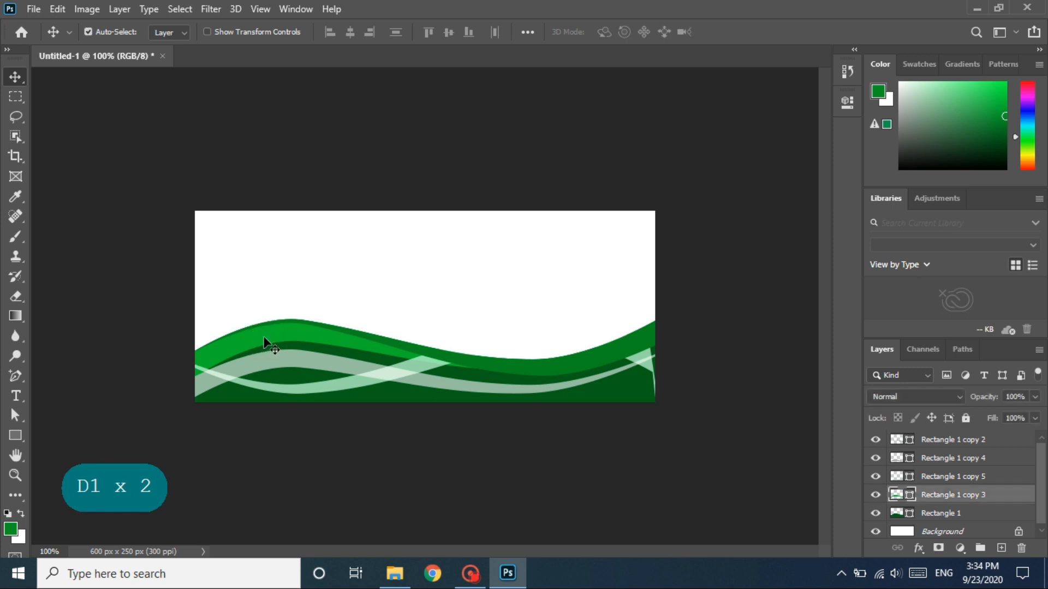
pyautogui.doubleClick(895, 495)
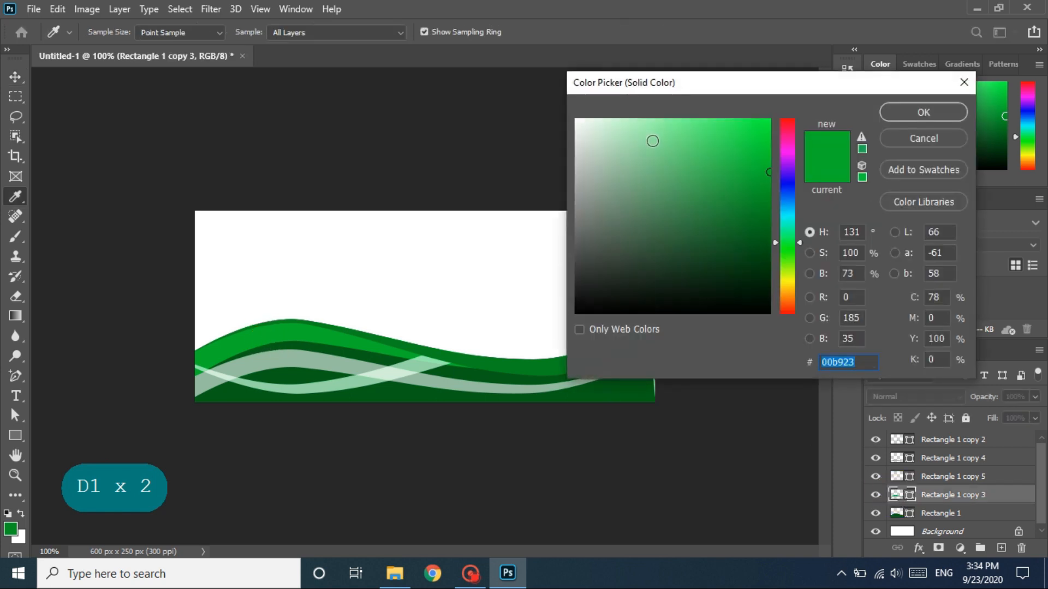
pyautogui.click(677, 134)
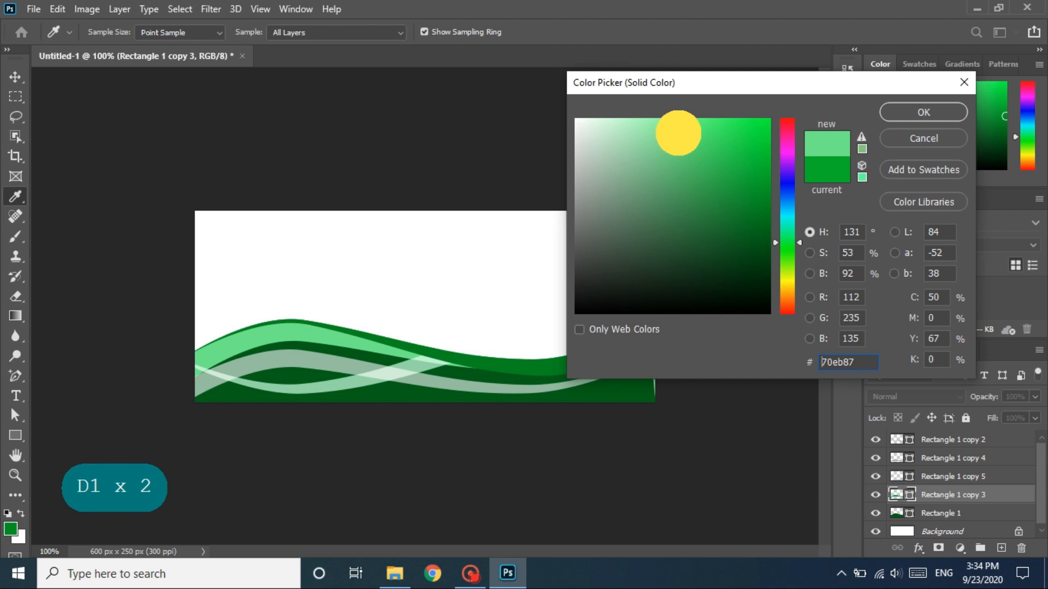
pyautogui.moveTo(676, 133); pyautogui.dragTo(760, 132)
pyautogui.click(947, 116)
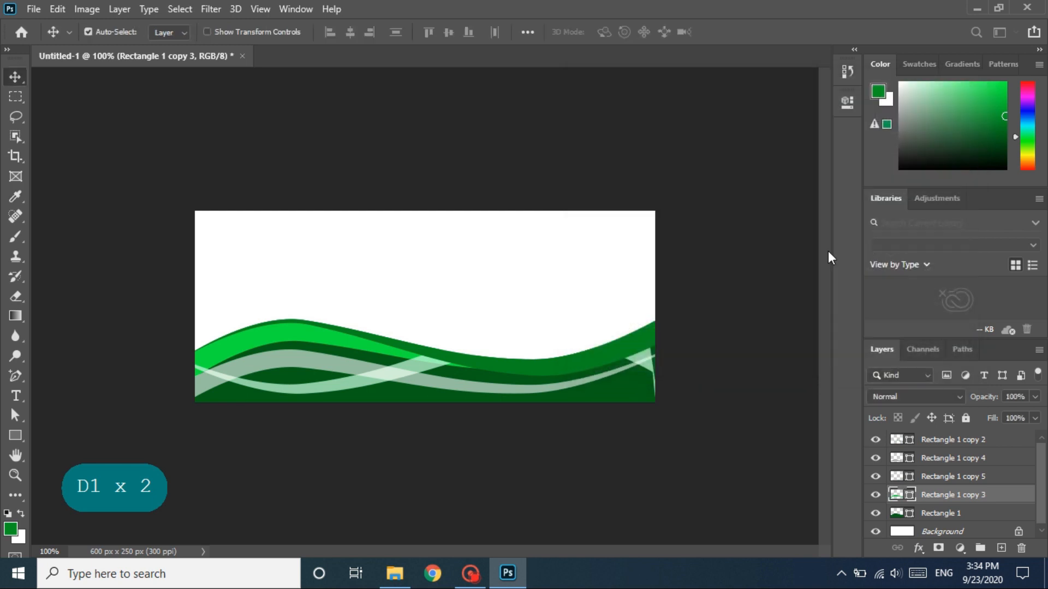
# - Set the fill colour of the dark base wave, Rectangle 1, to the darker green 035e14
pyautogui.click(624, 393)
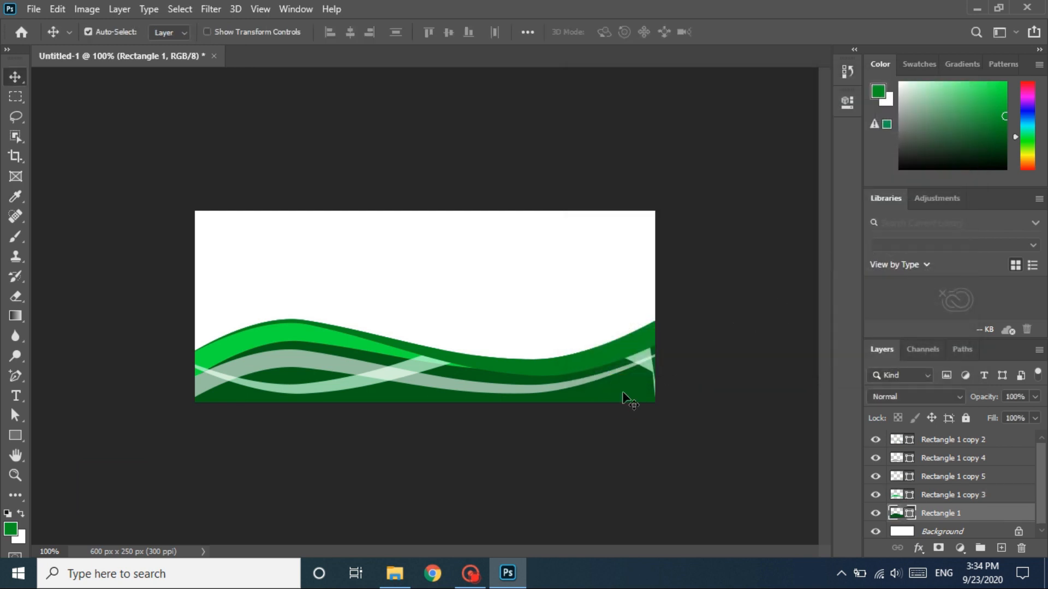
pyautogui.doubleClick(898, 514)
pyautogui.click(768, 241)
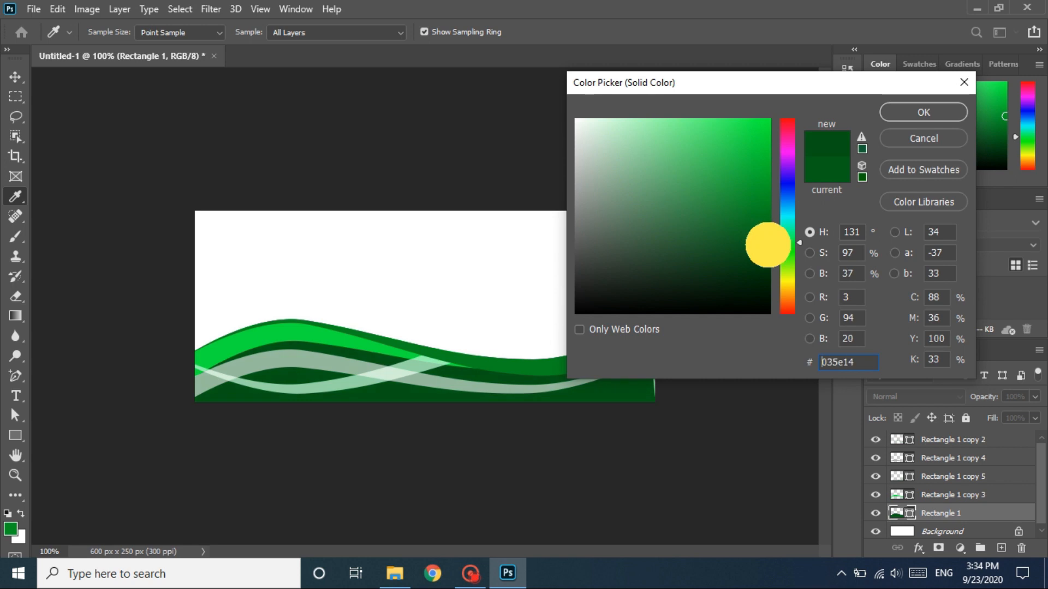
pyautogui.click(906, 115)
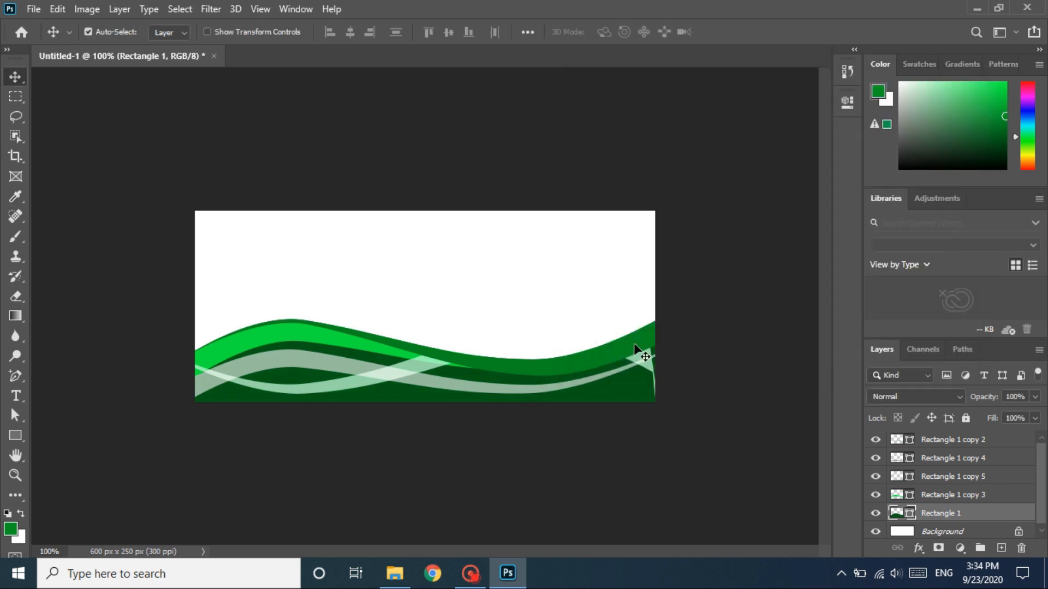
# - Set the fill colour of the upper edge wave, Rectangle 1 copy 2, to the lighter green 03ae23
pyautogui.click(638, 356)
pyautogui.doubleClick(897, 443)
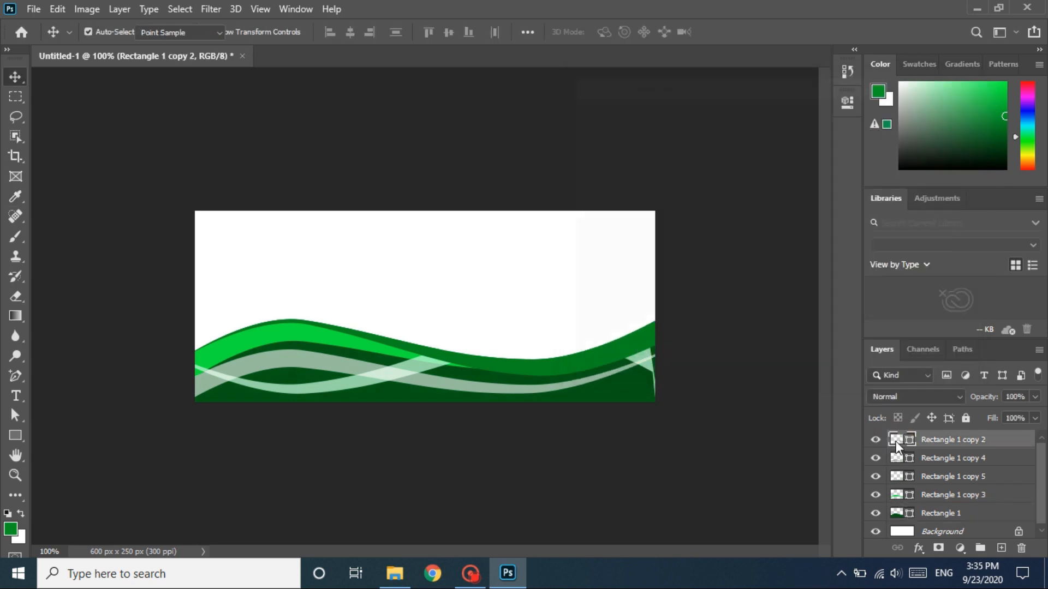
pyautogui.click(765, 175)
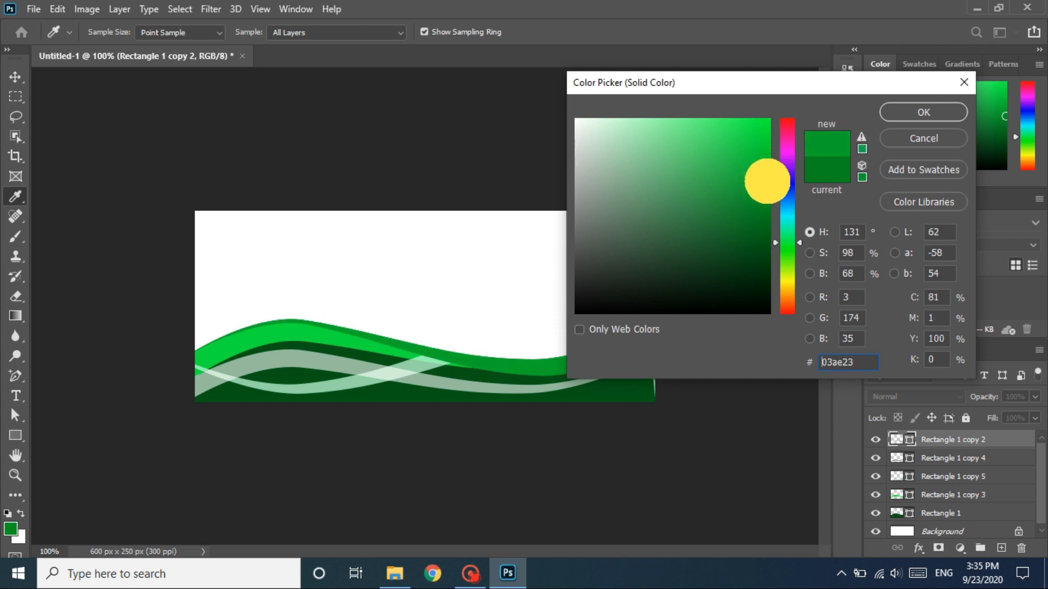
pyautogui.click(922, 113)
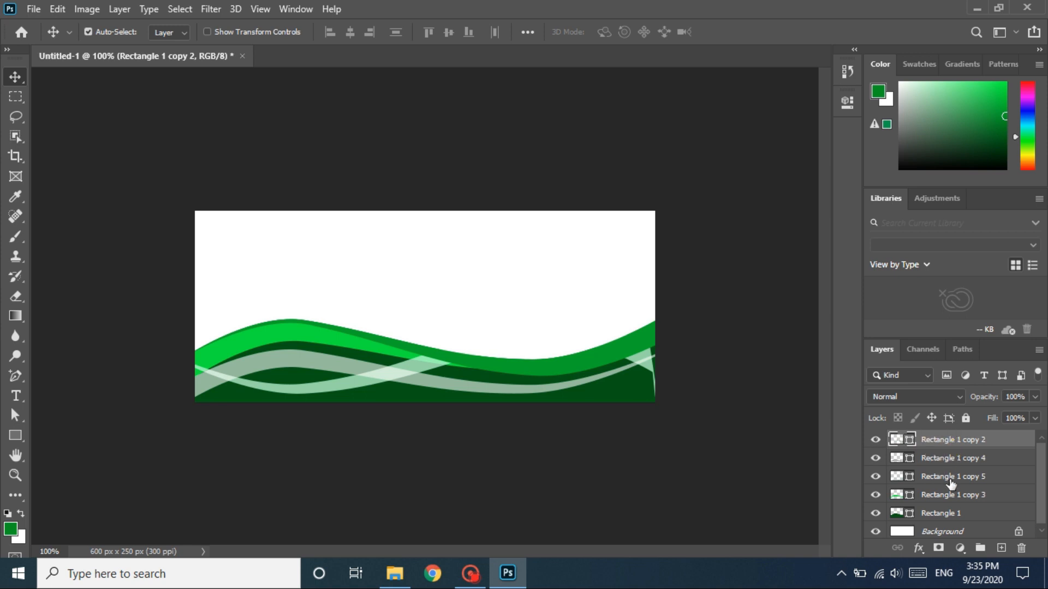
# - Group all five wave shape layers from Rectangle 1 copy 2 down to Rectangle 1, and duplicate the group
pyautogui.keyDown('shift'); pyautogui.click(952, 512); pyautogui.keyUp('shift')
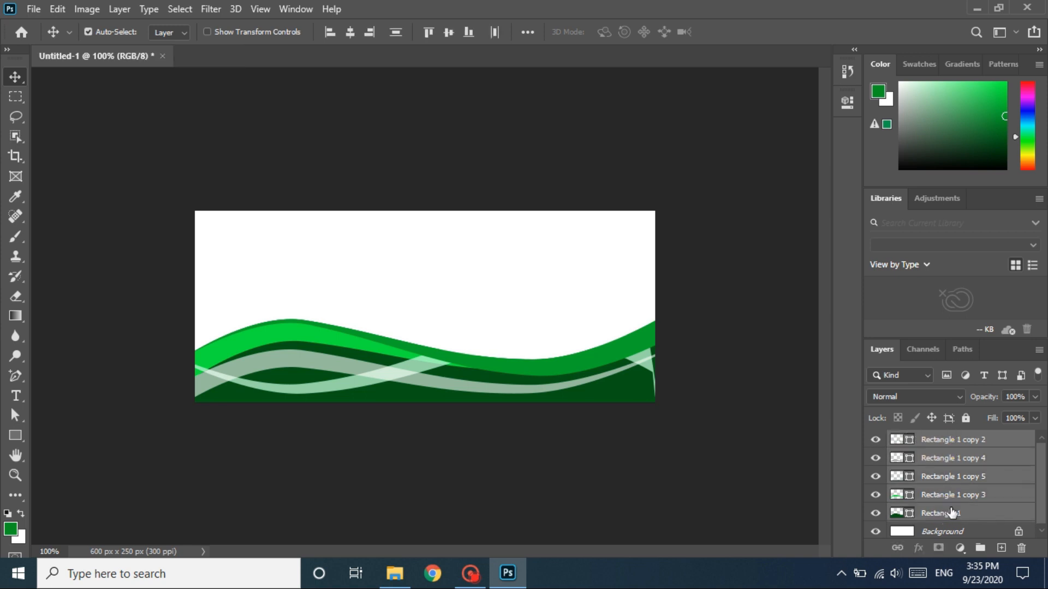
pyautogui.hotkey('ctrl', 'g')
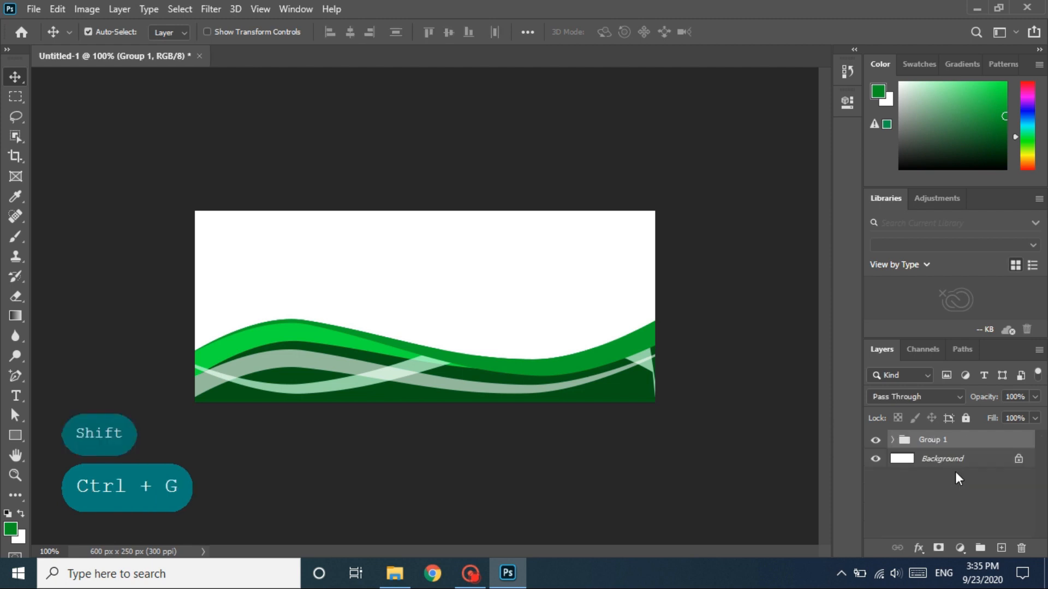
pyautogui.hotkey('ctrl', 'j')
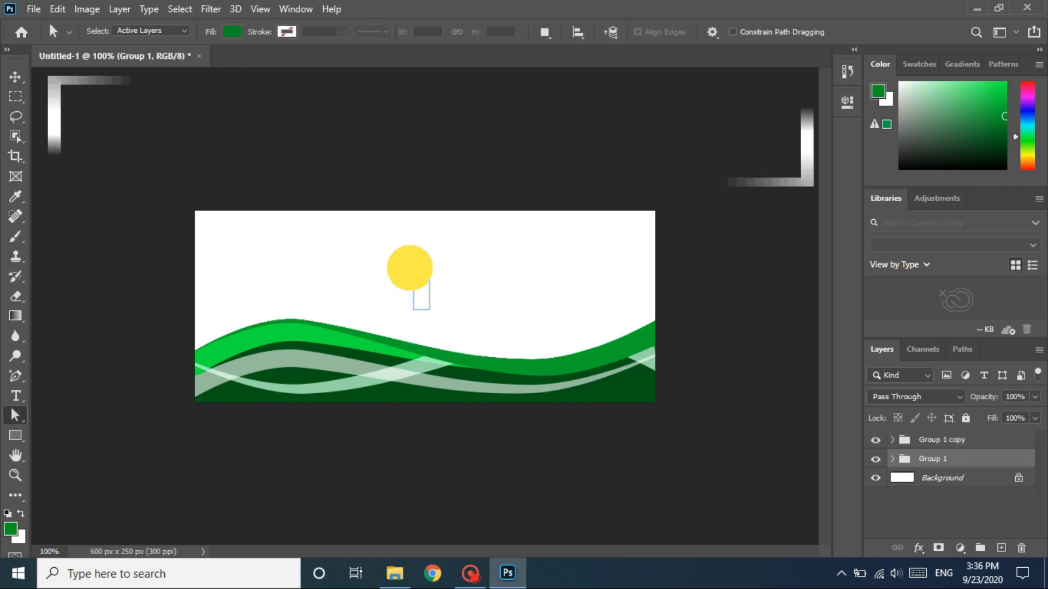
# - Free-transform Group 1, moving it up over the white area and flipping it both horizontally and vertically
pyautogui.hotkey('ctrl', 't')
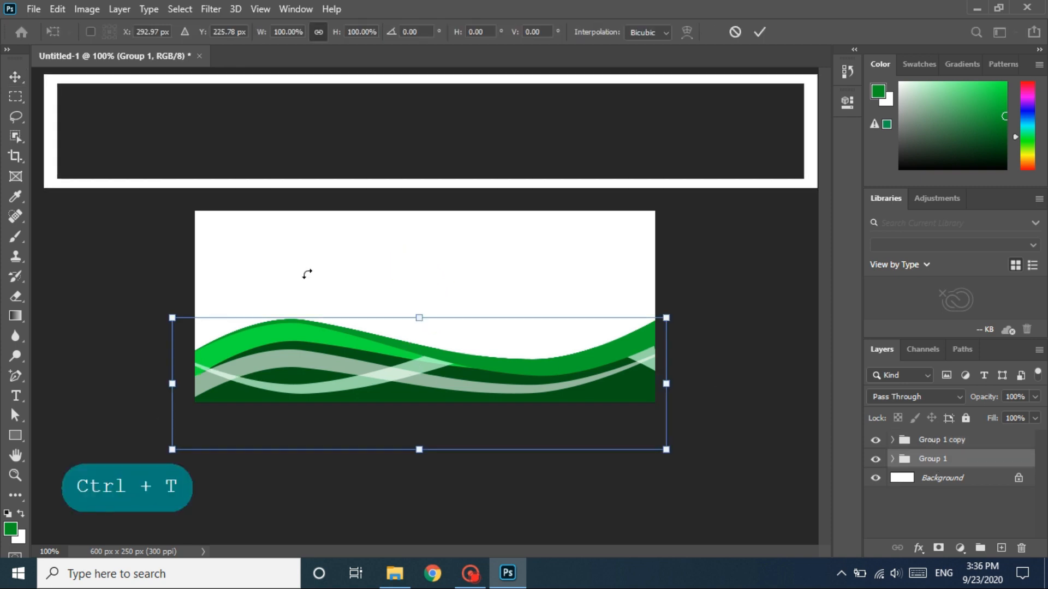
pyautogui.moveTo(477, 369); pyautogui.dragTo(474, 285)
pyautogui.rightClick(472, 285)
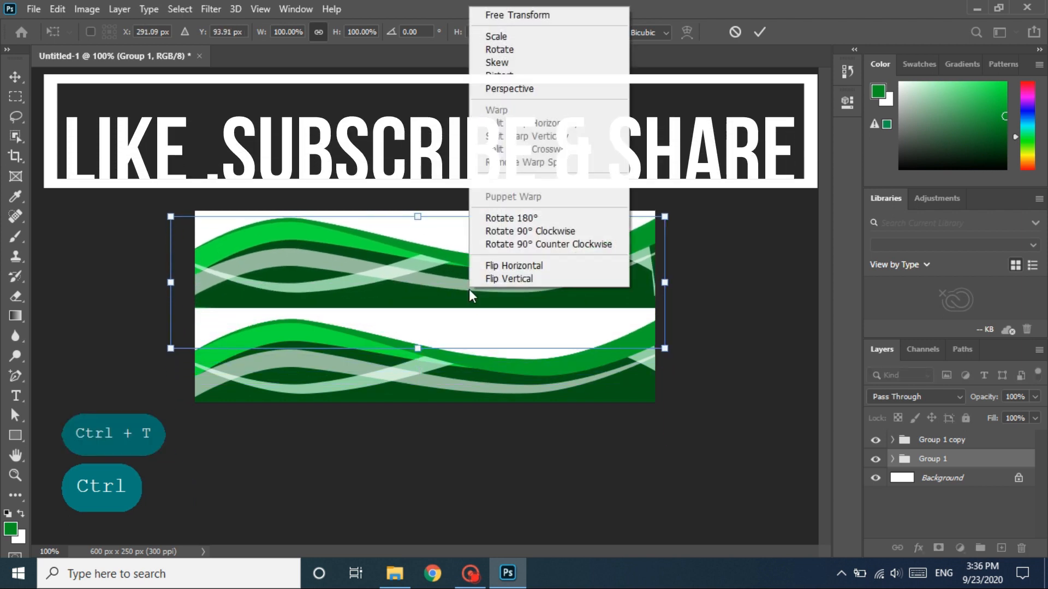
pyautogui.click(492, 266)
pyautogui.rightClick(484, 271)
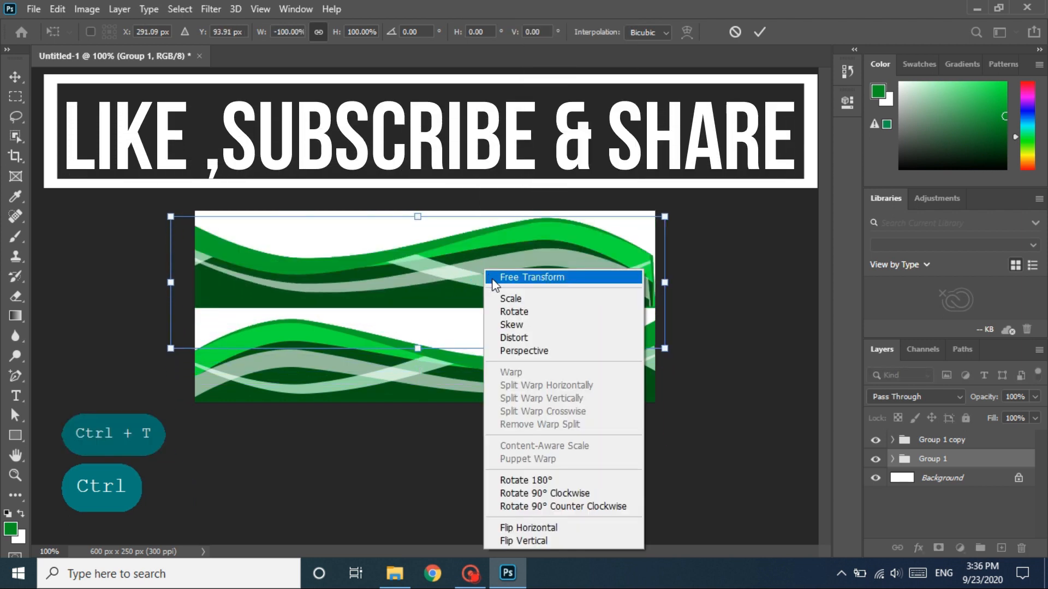
pyautogui.click(537, 541)
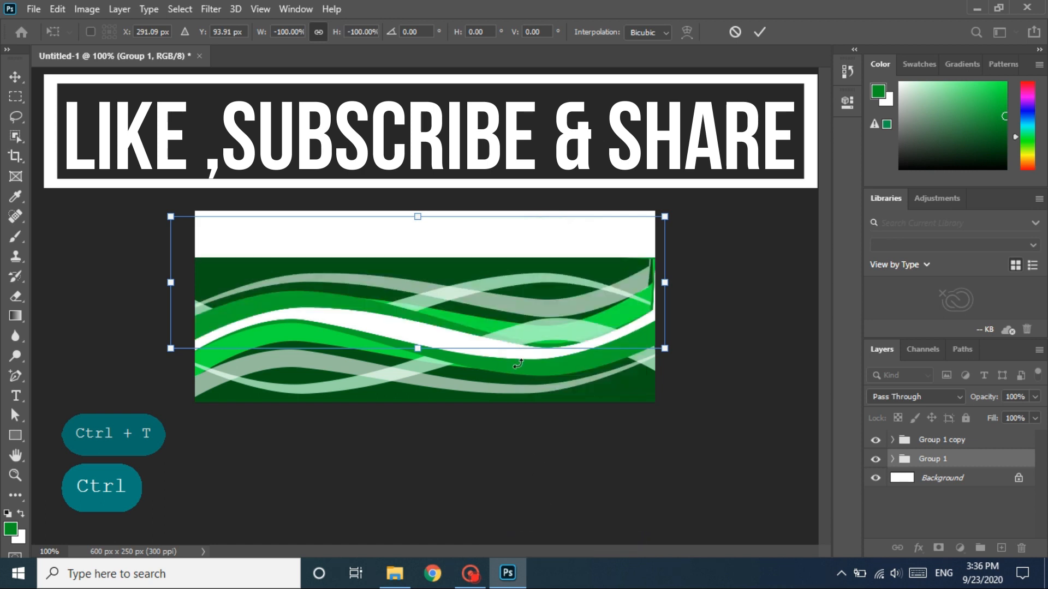
# - Move the flipped Group 1 to the canvas's upper-left corner and rotate it to about 168.4°
pyautogui.moveTo(498, 325); pyautogui.dragTo(242, 263)
pyautogui.moveTo(463, 126); pyautogui.dragTo(402, 82)
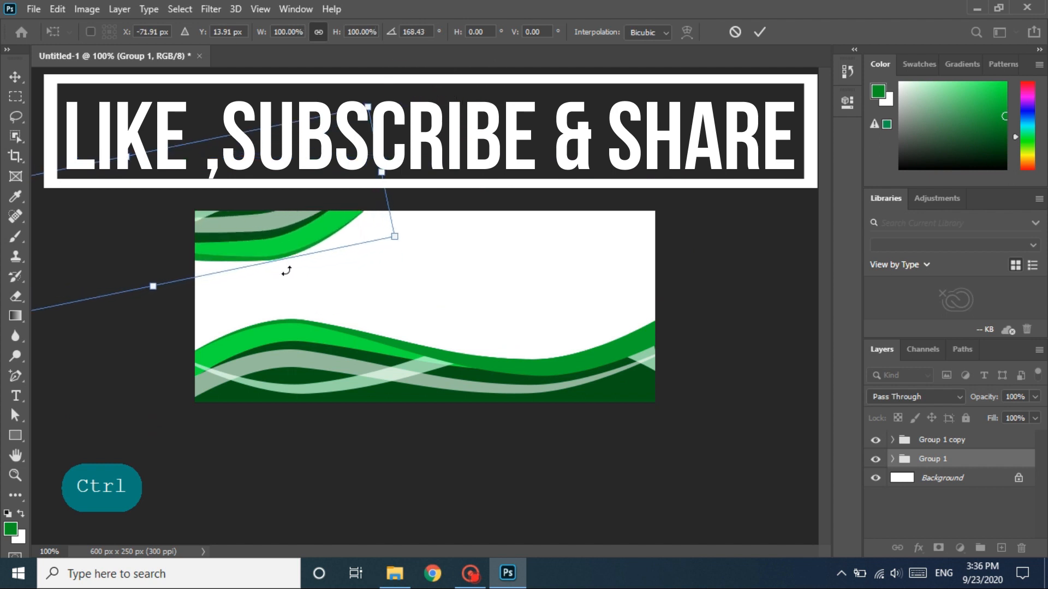